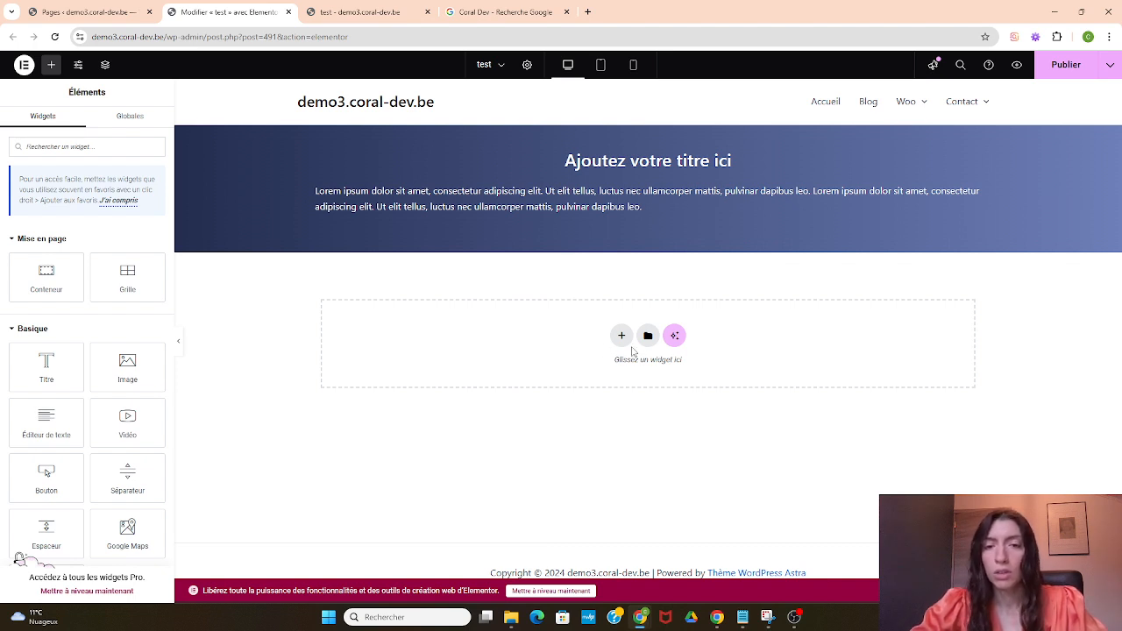
Step: Add a Flexbox container with the two-by-two structure below the blue title section
left_click(623, 339)
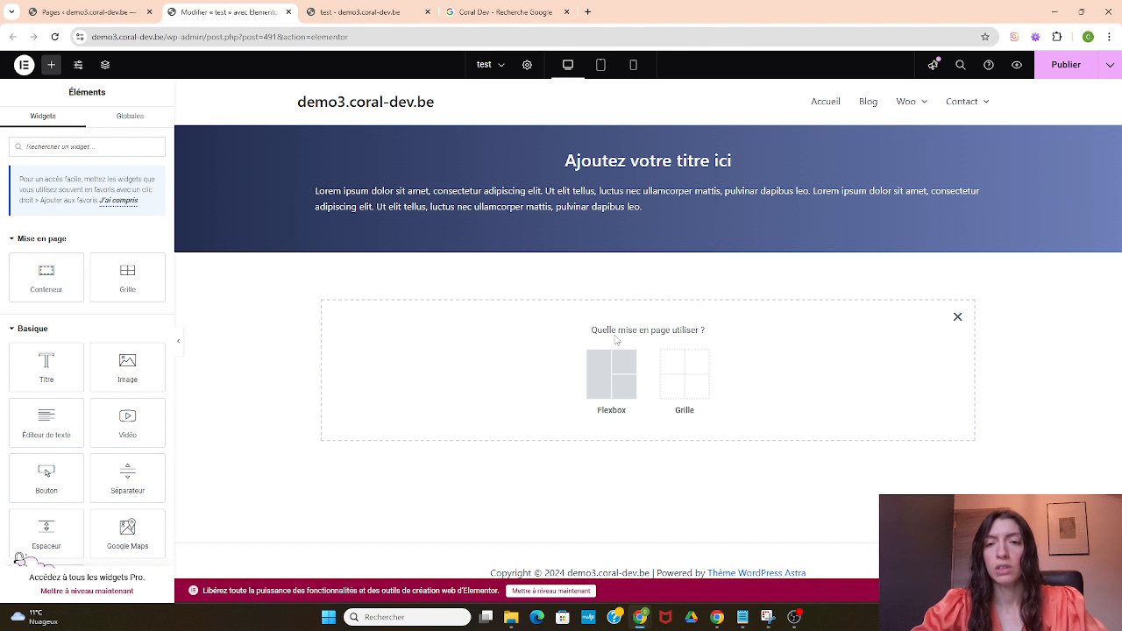
left_click(611, 372)
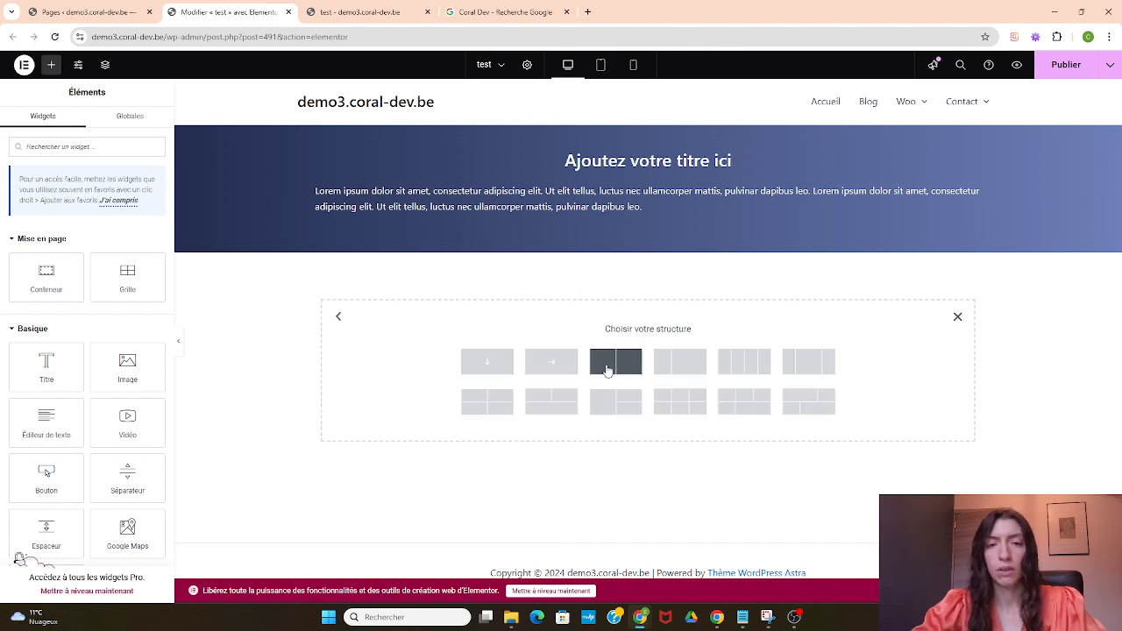
left_click(490, 404)
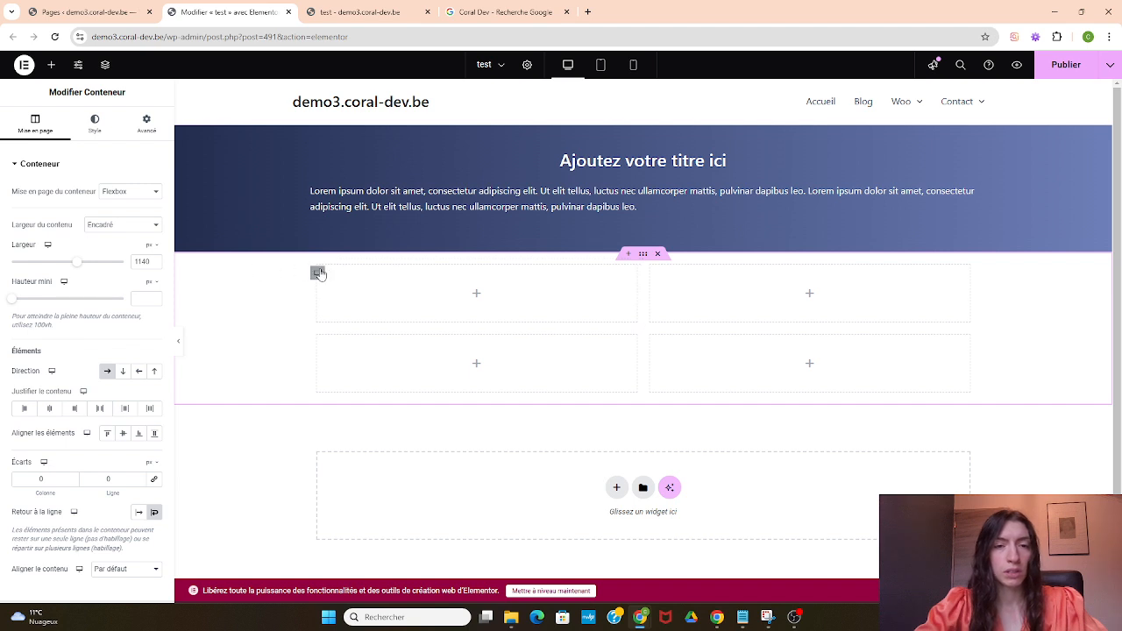
Step: Give the first inner container of the new section a classic background in the global colour Theme Couleur 5
left_click(318, 273)
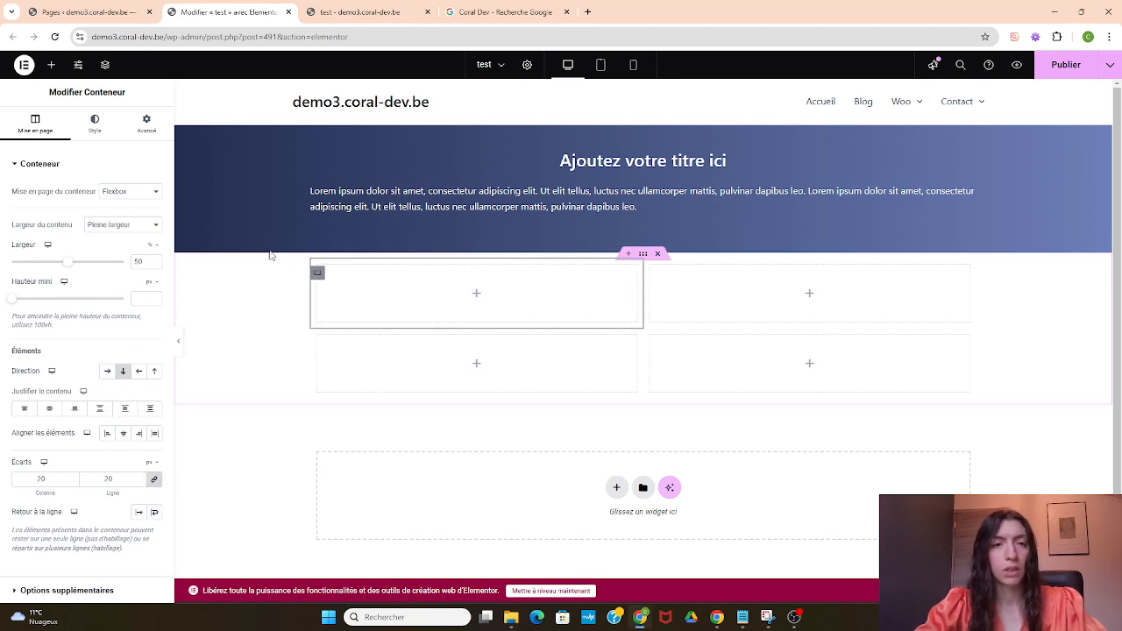
left_click(93, 125)
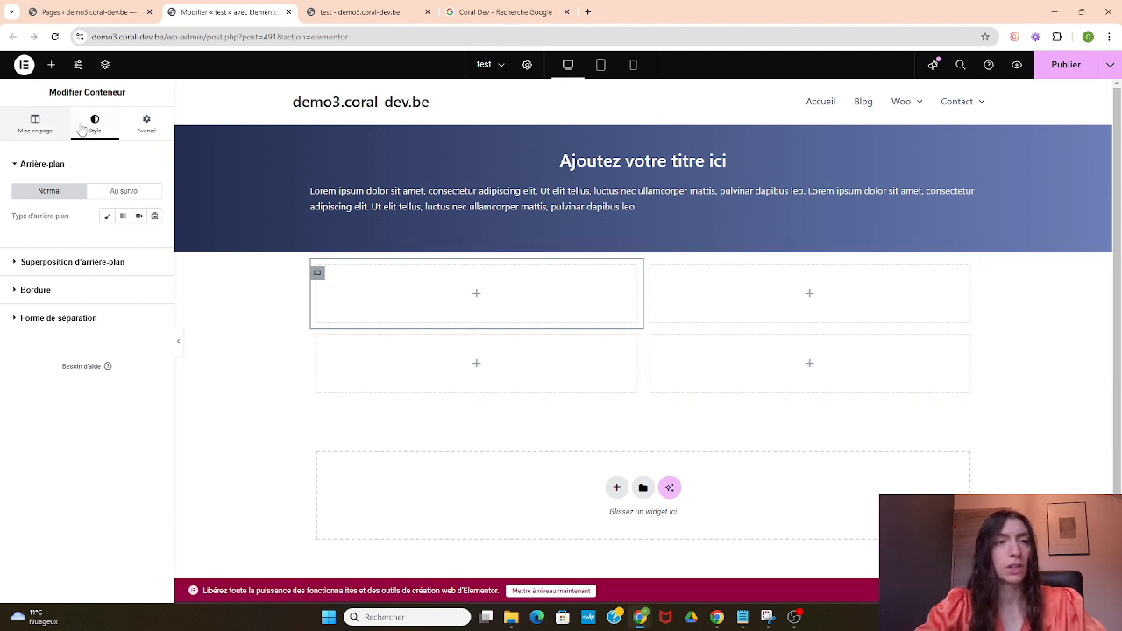
left_click(108, 216)
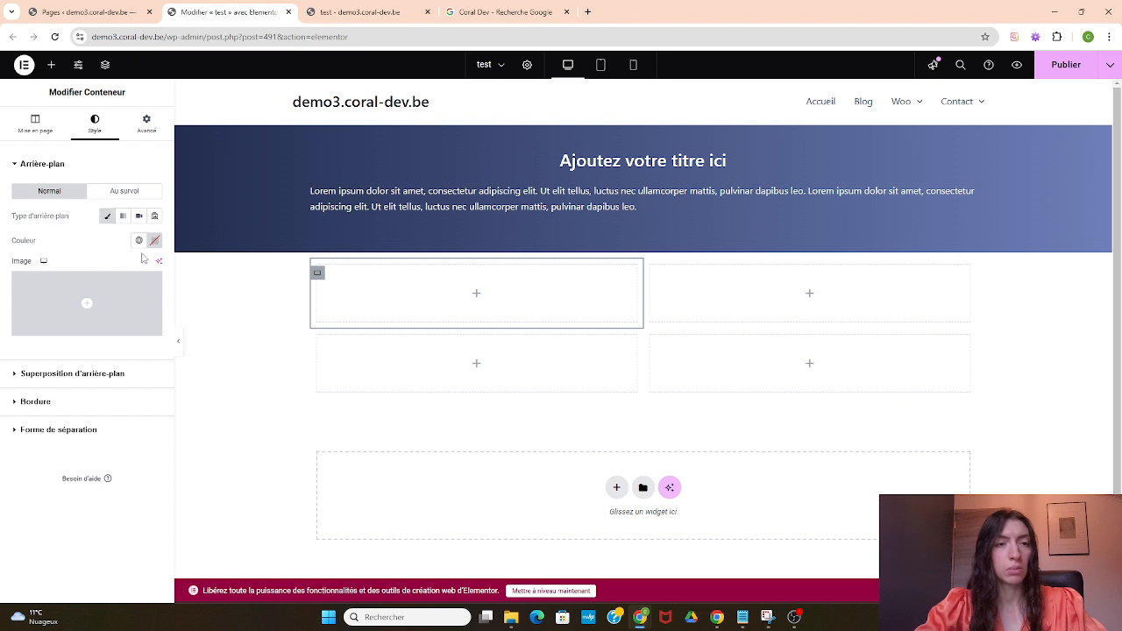
left_click(138, 241)
scroll(138, 325, "down", 3)
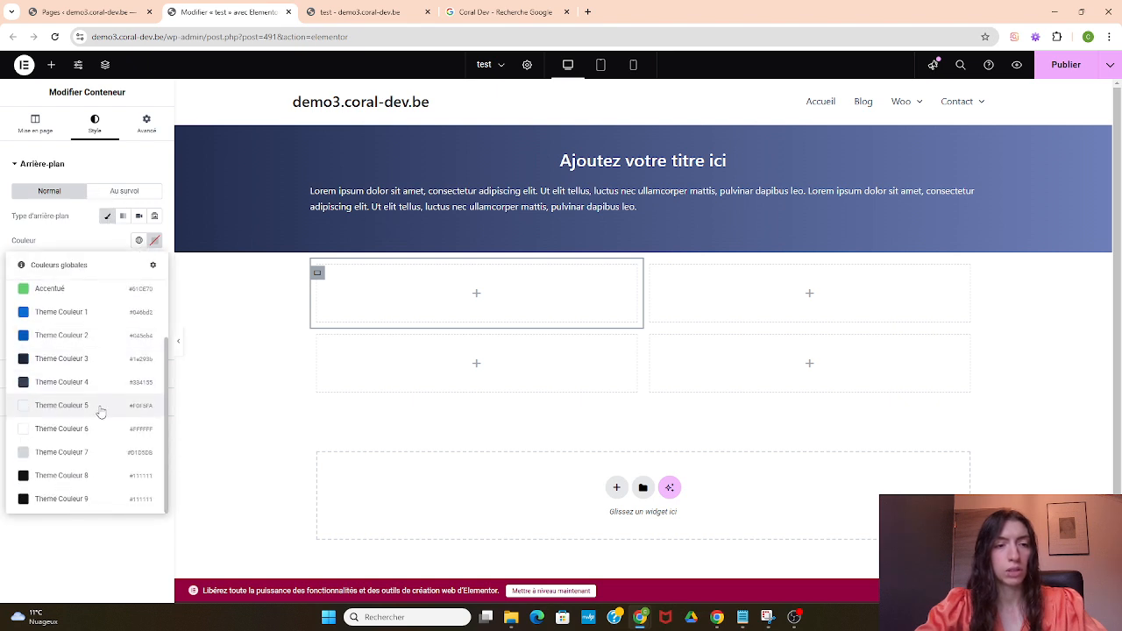
left_click(68, 402)
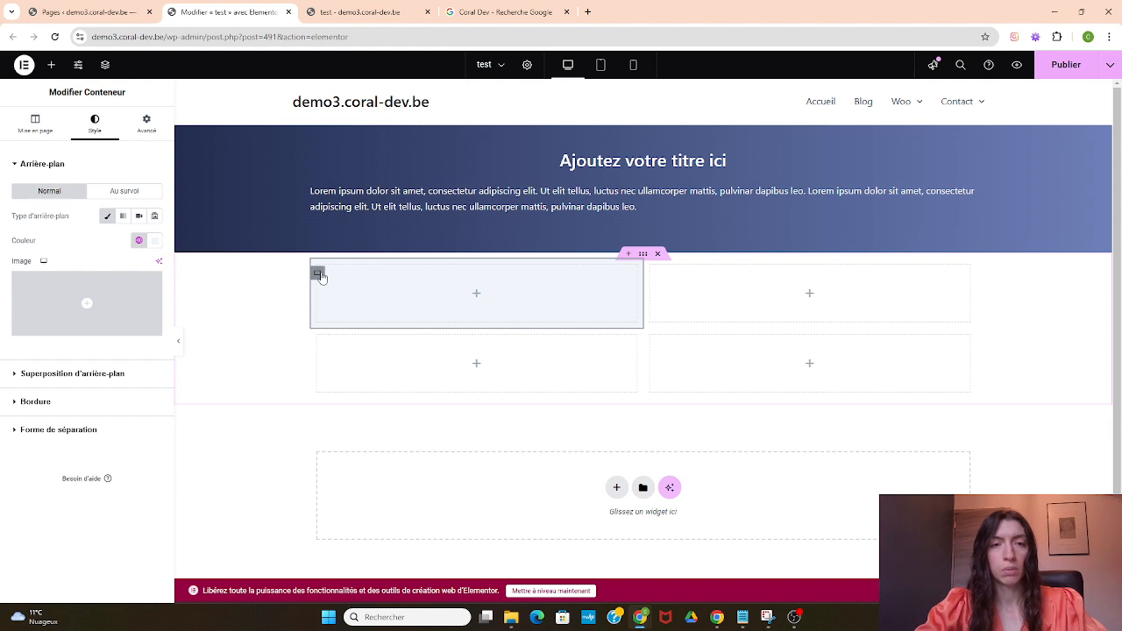
Step: Reduce the width of the shaded inner container to 47%
left_click(34, 127)
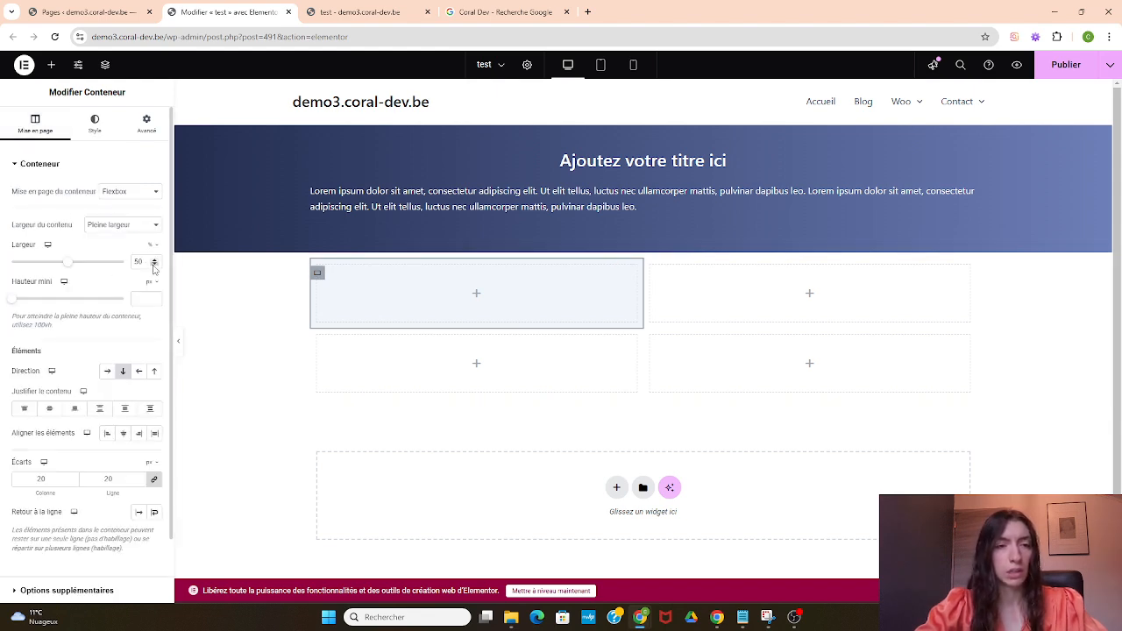
left_click(155, 265)
left_click(154, 265)
left_click(155, 265)
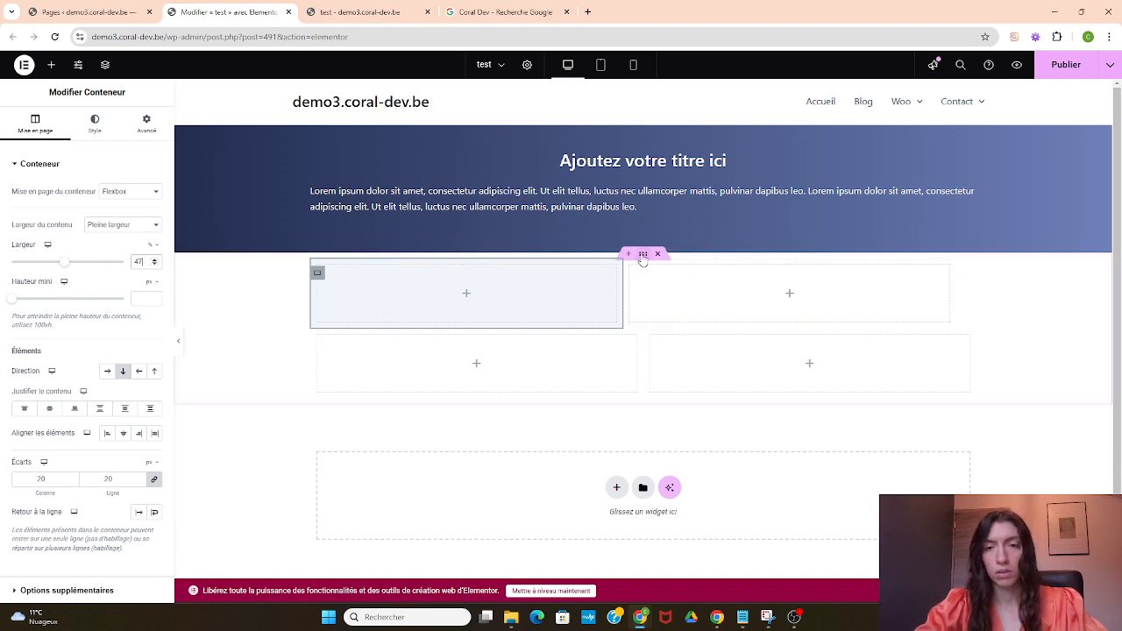
Step: Set the parent container's column and row gaps to 20 px each
left_click(641, 253)
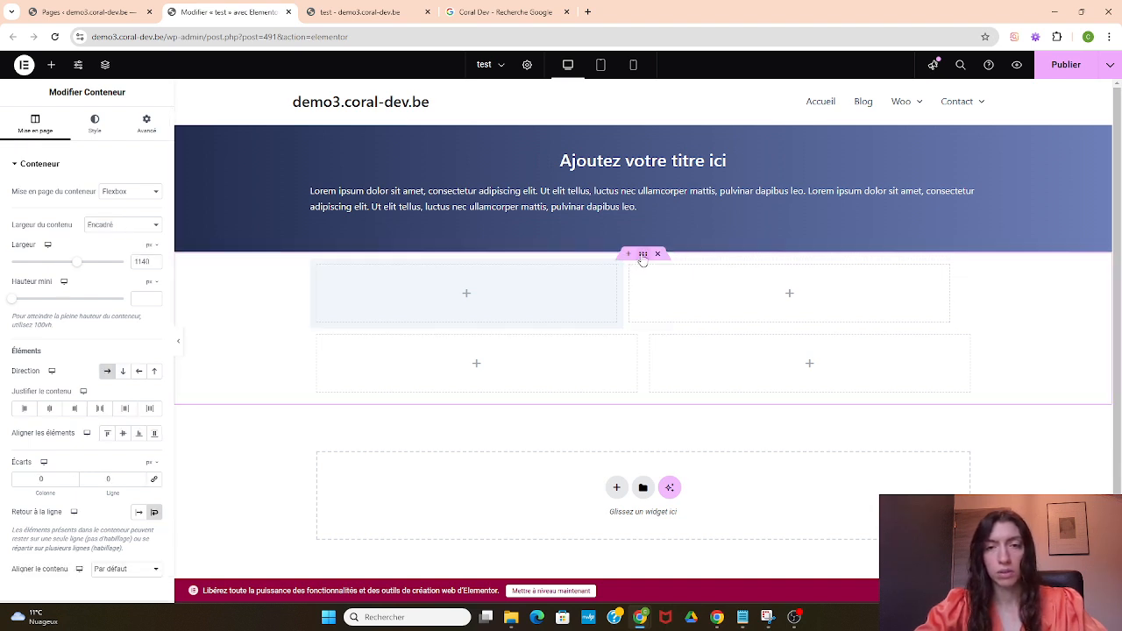
left_click(26, 479)
type("2")
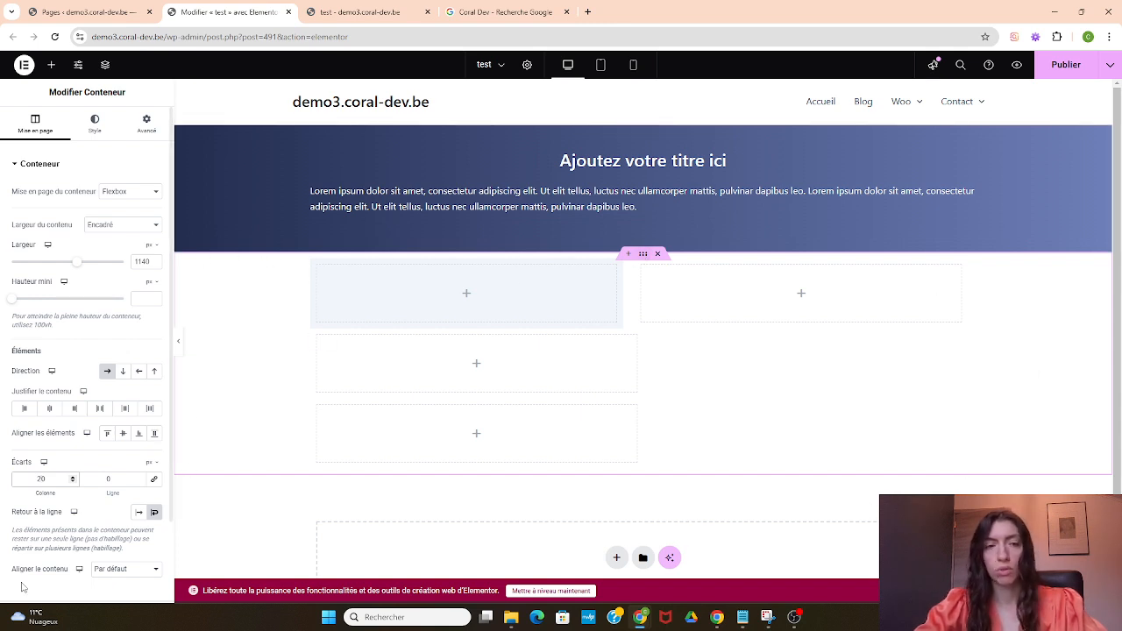
left_click(104, 478)
type("2")
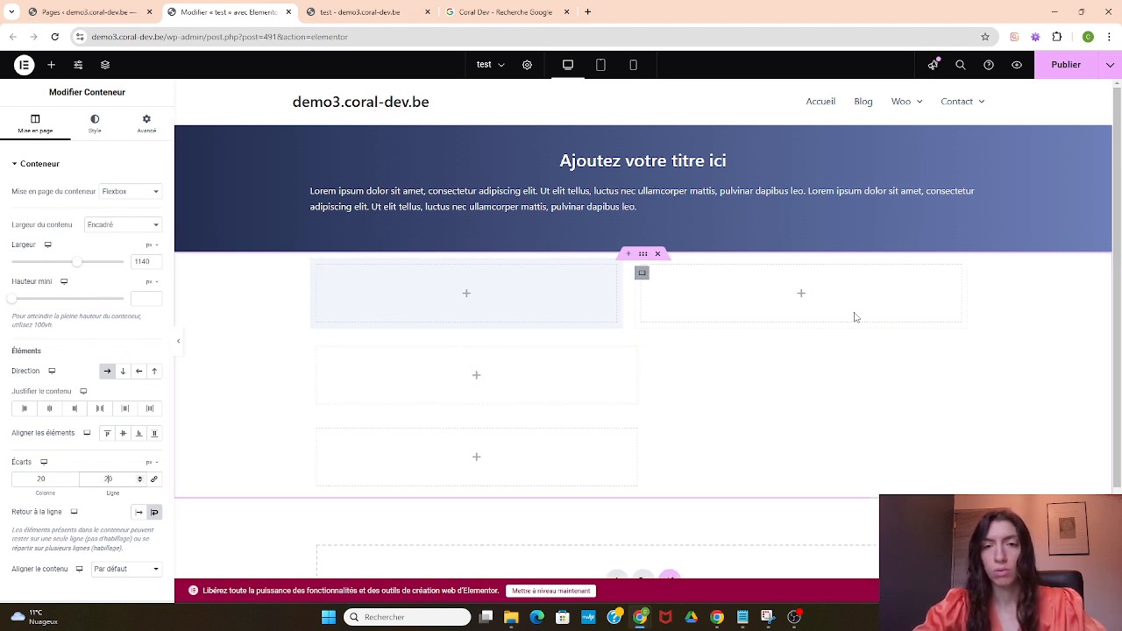
Step: Delete two of the empty inner containers, keeping a single empty one beside the shaded container
right_click(642, 277)
left_click(663, 589)
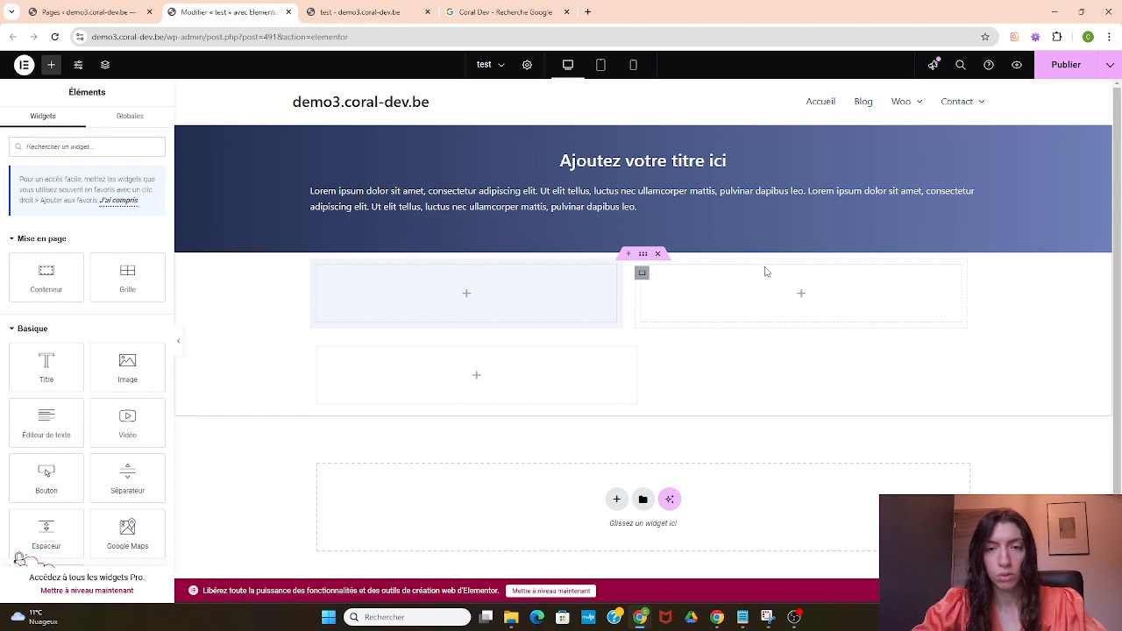
right_click(641, 273)
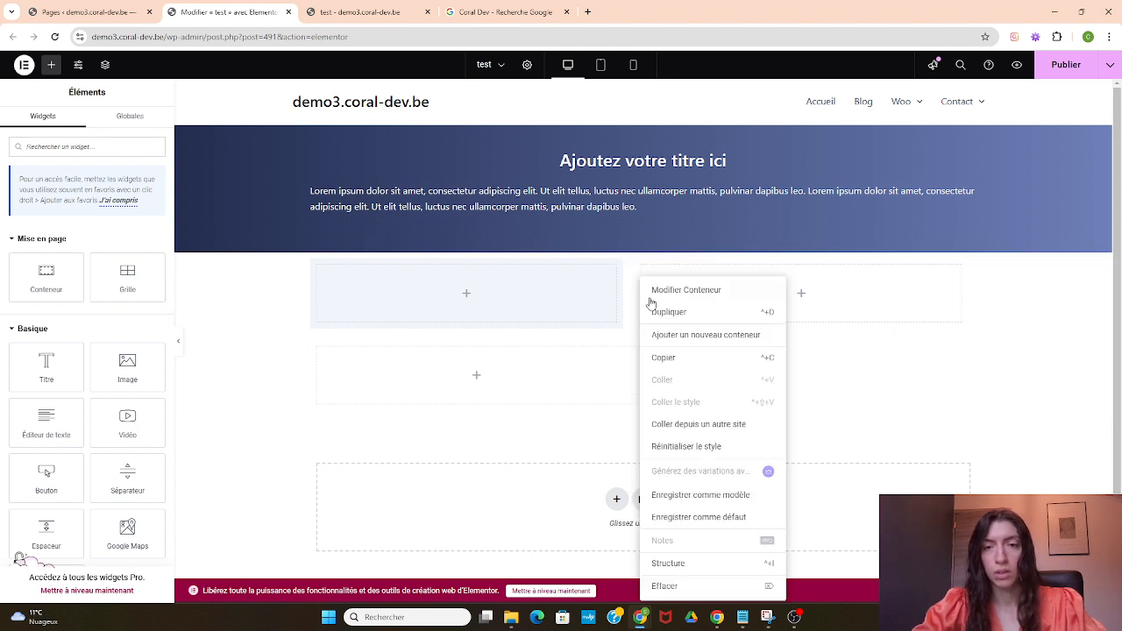
left_click(675, 587)
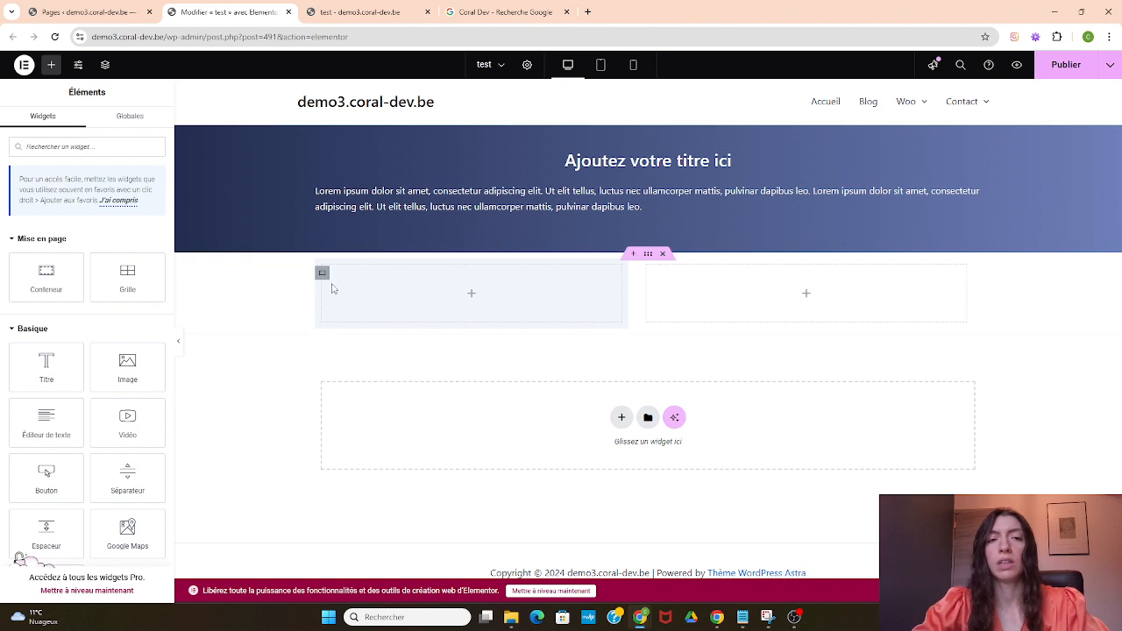
Step: Find the Témoignage widget by searching for "témoi" and place it in the shaded container
left_click(322, 274)
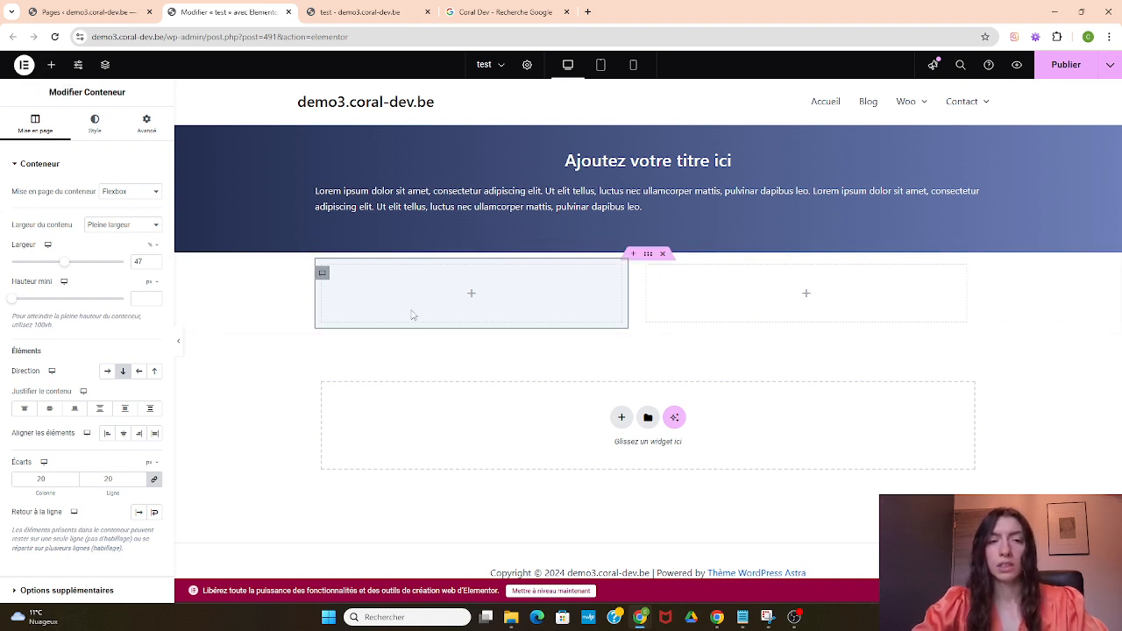
left_click(52, 66)
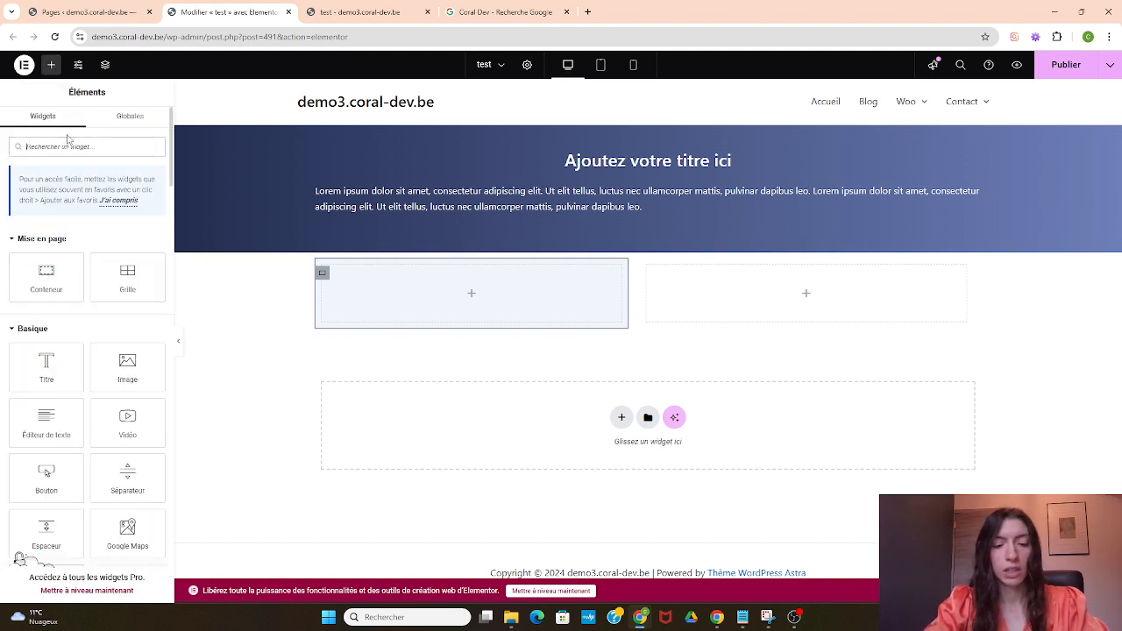
type("témoi")
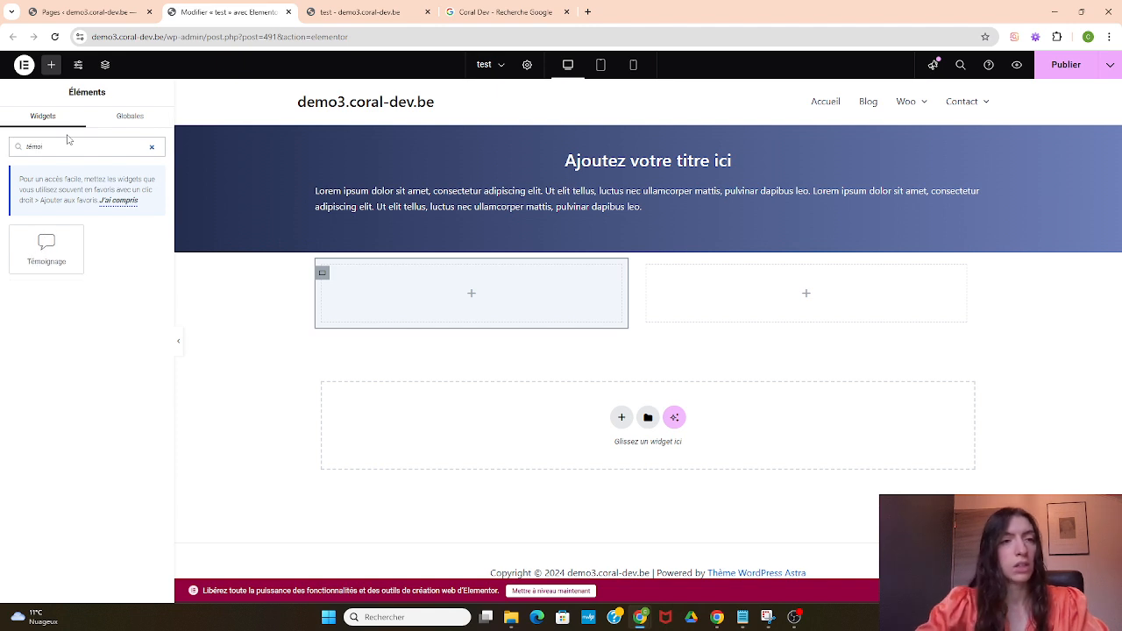
left_click_drag(47, 249, 396, 294)
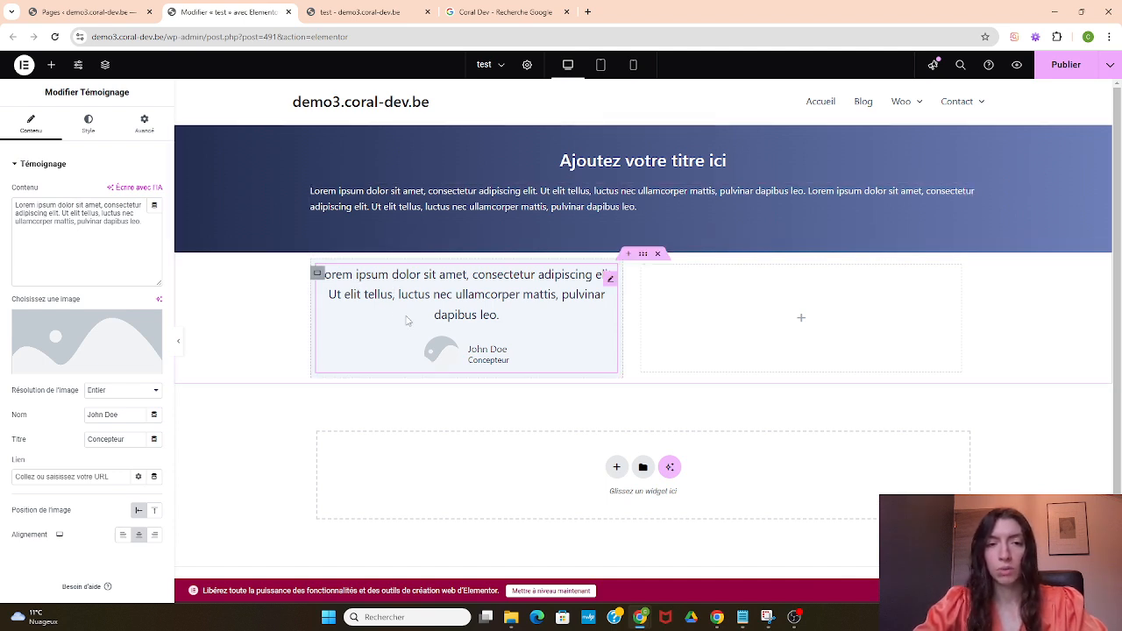
Step: Copy the full text of the first customer review from the open Google reviews page of Coral Dev
left_click_drag(140, 231, 3, 208)
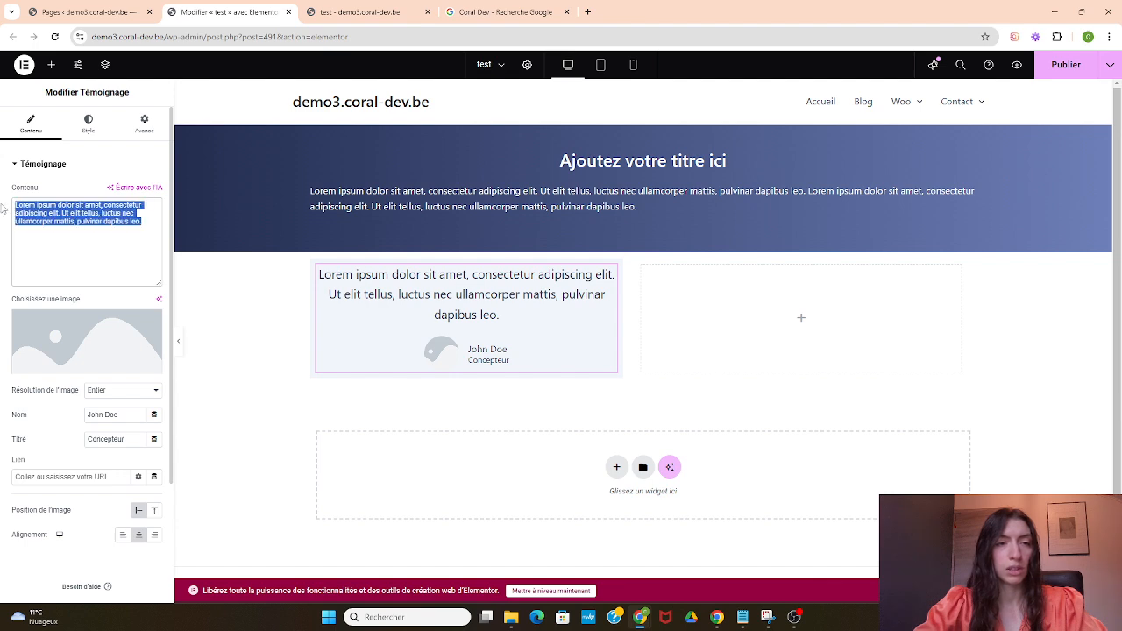
left_click(78, 246)
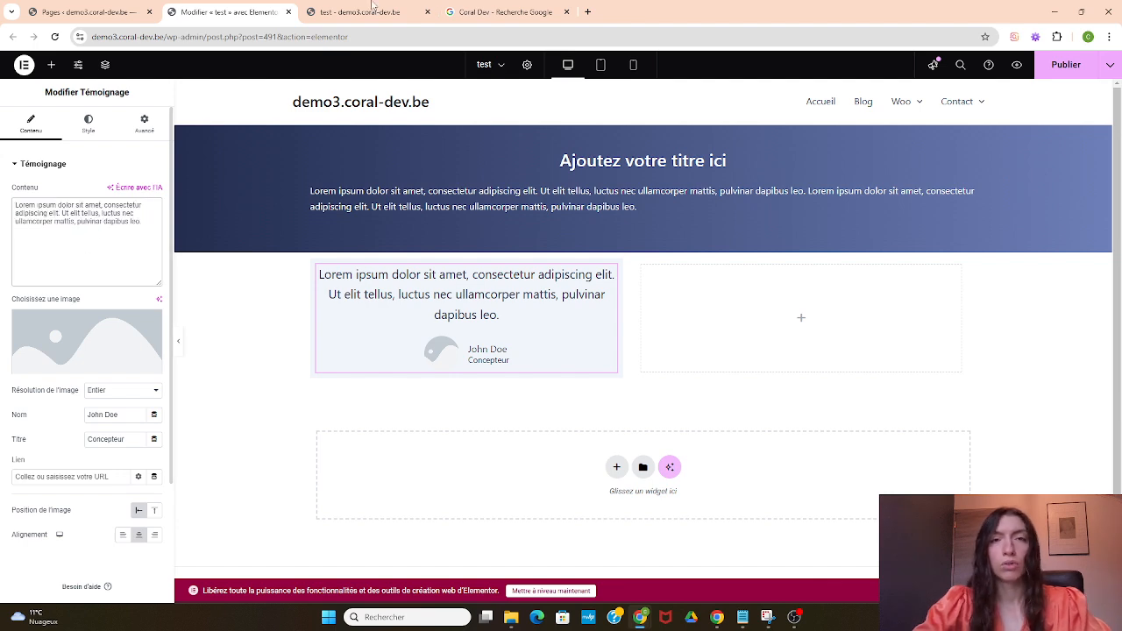
left_click(514, 11)
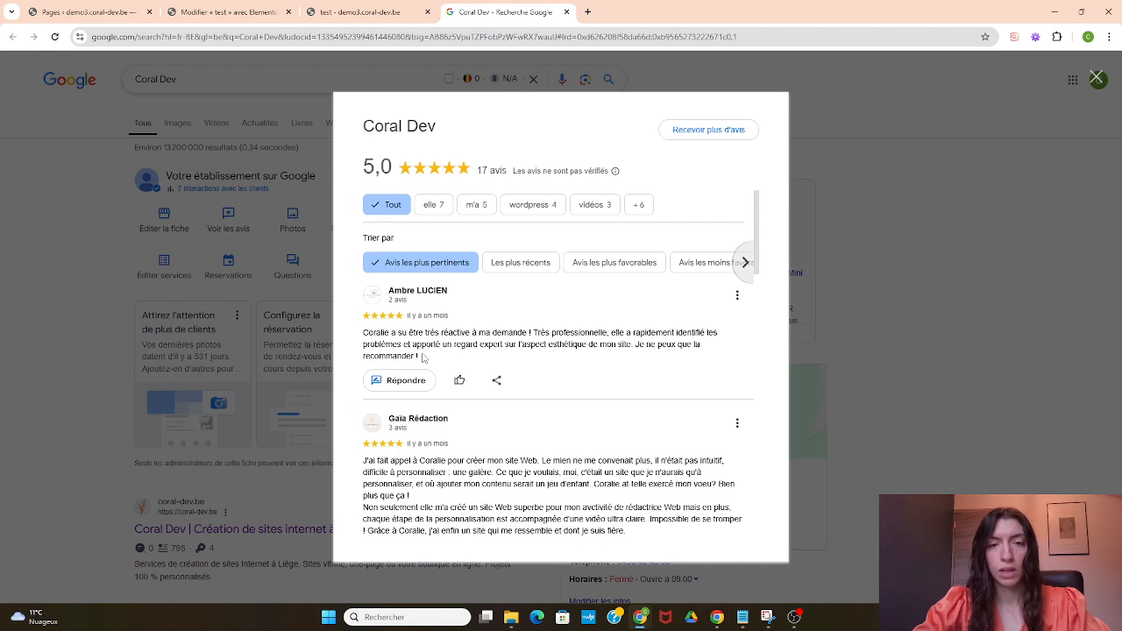
left_click_drag(420, 360, 363, 342)
key("ctrl+c")
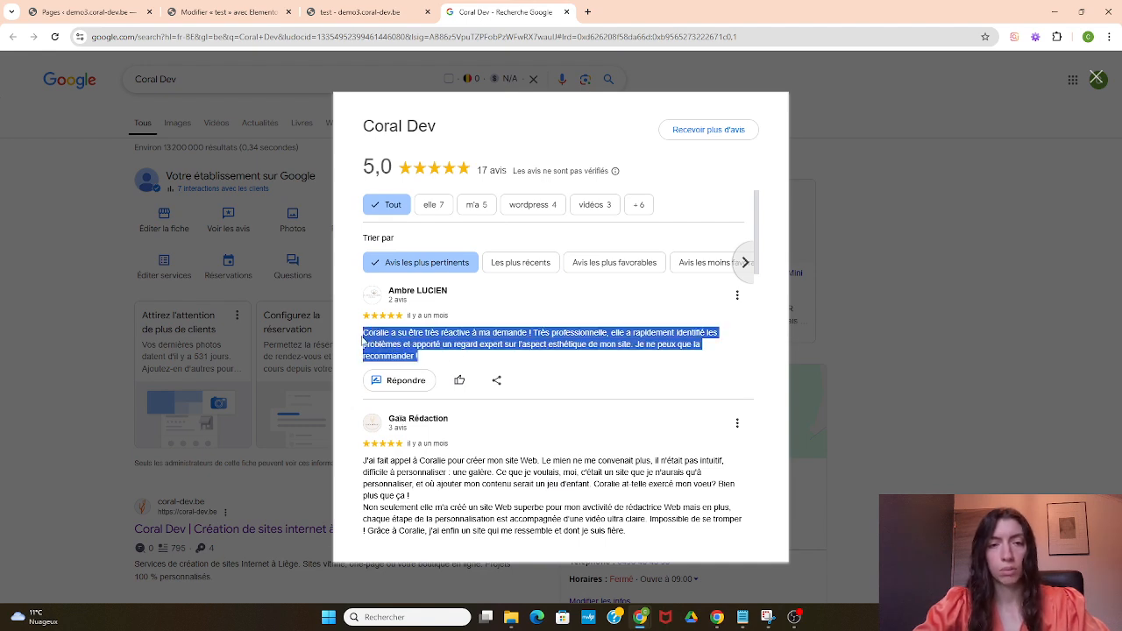
Step: Return to the Elementor page editor and replace the testimonial's placeholder content with the copied review
left_click(128, 7)
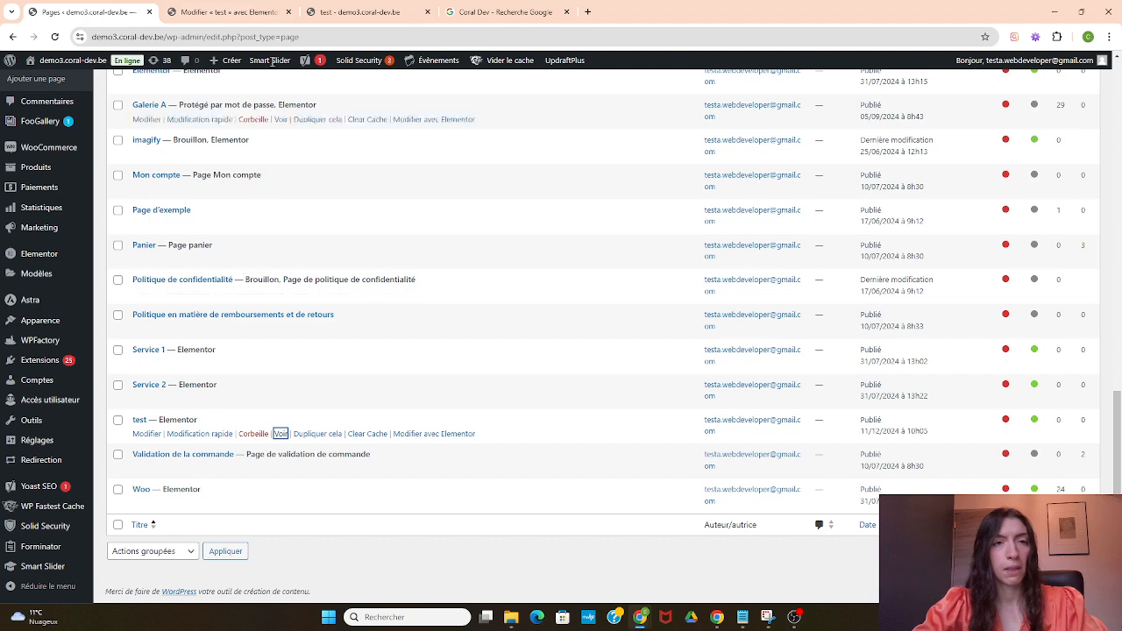
left_click(274, 7)
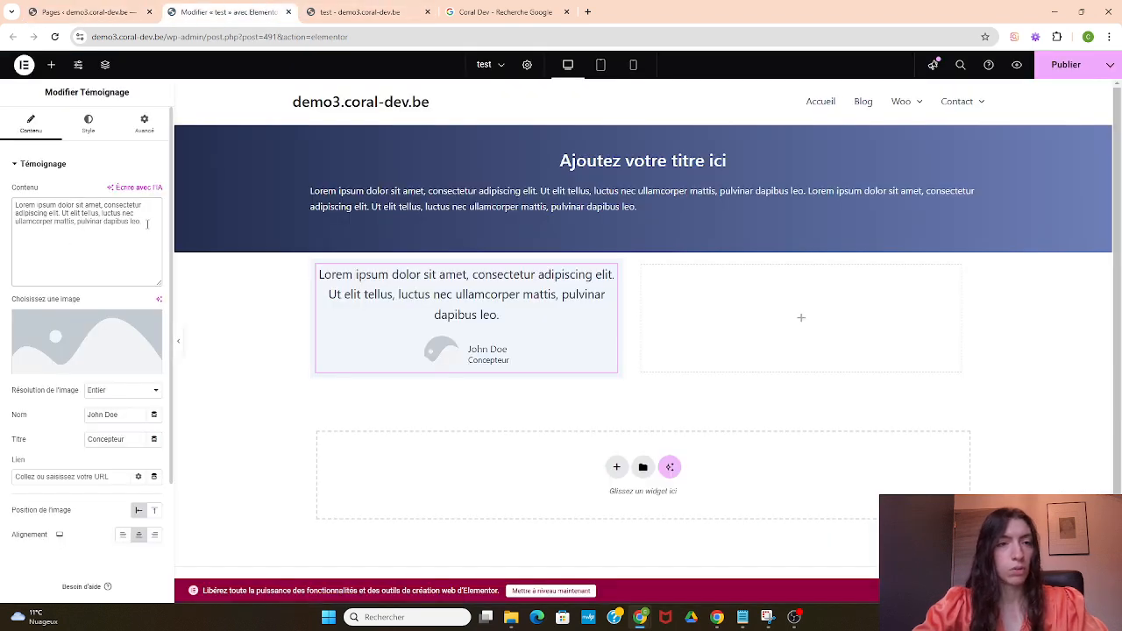
left_click(148, 225)
key("ctrl+a")
key("ctrl+v")
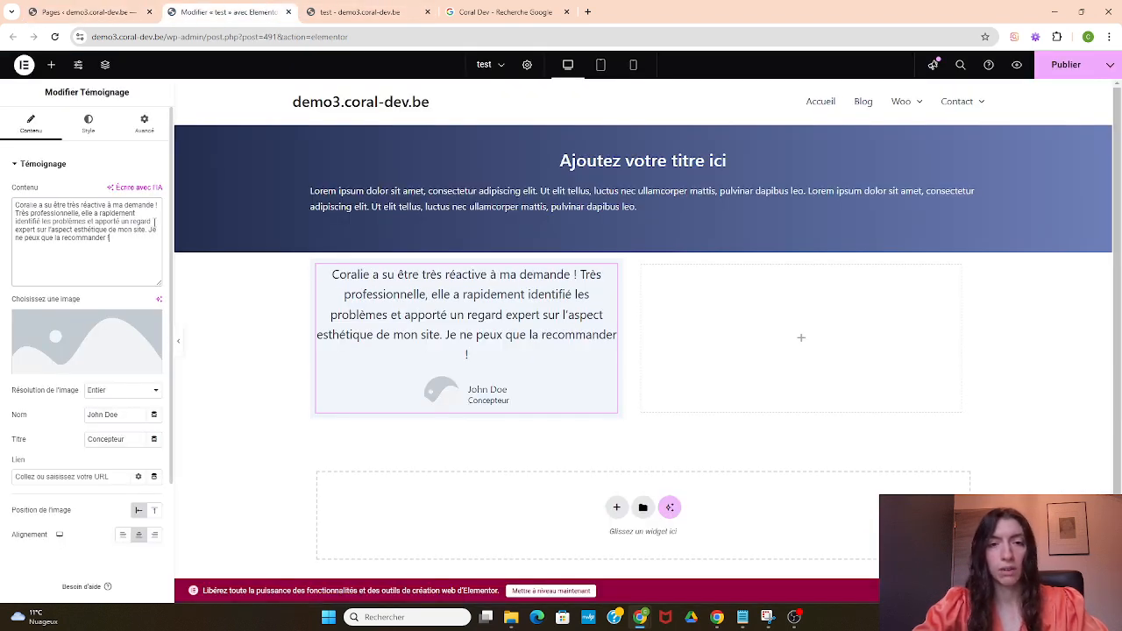
Step: Fill in the testimonial's name with the reviewer's first name and set its title to "Fleuriste"
scroll(121, 300, "down", 1)
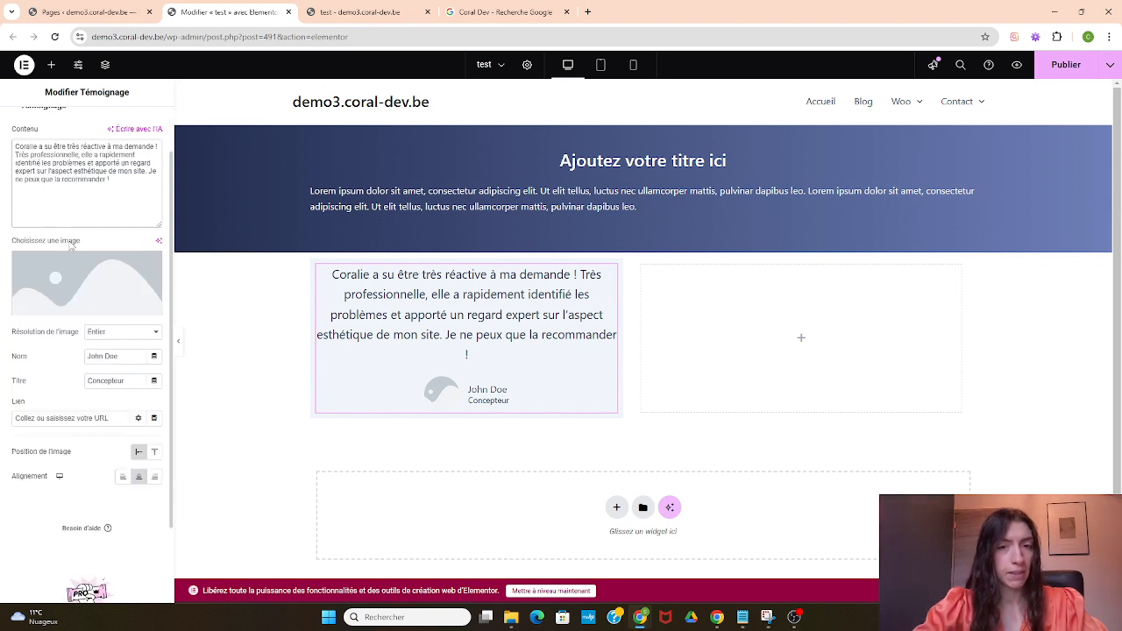
scroll(71, 220, "down", 1)
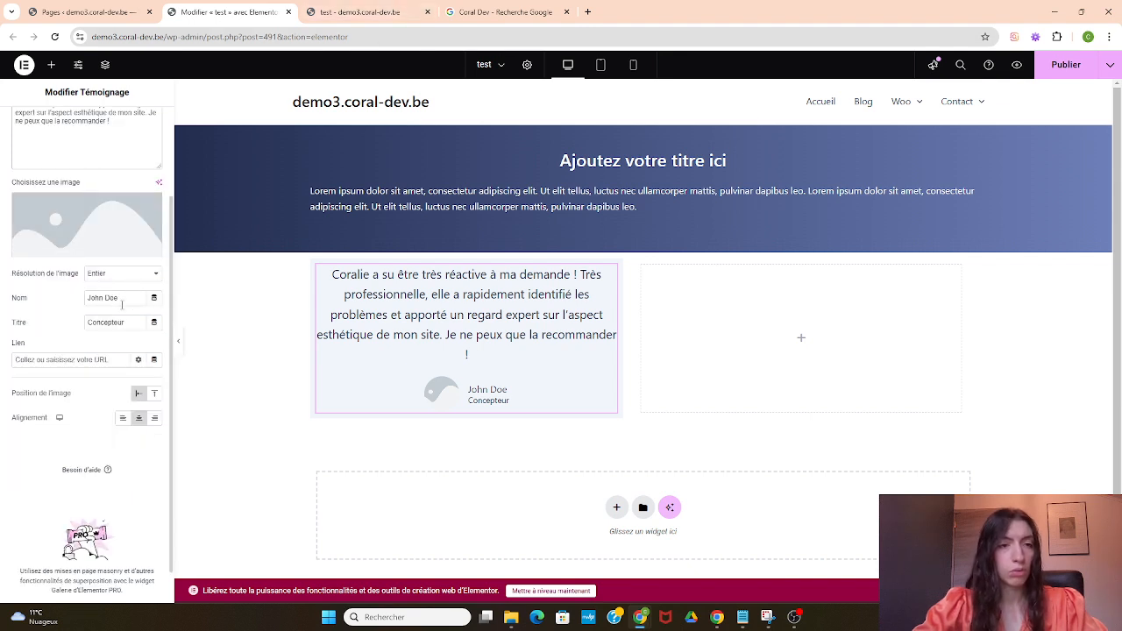
left_click_drag(120, 299, 85, 299)
type("Ambre")
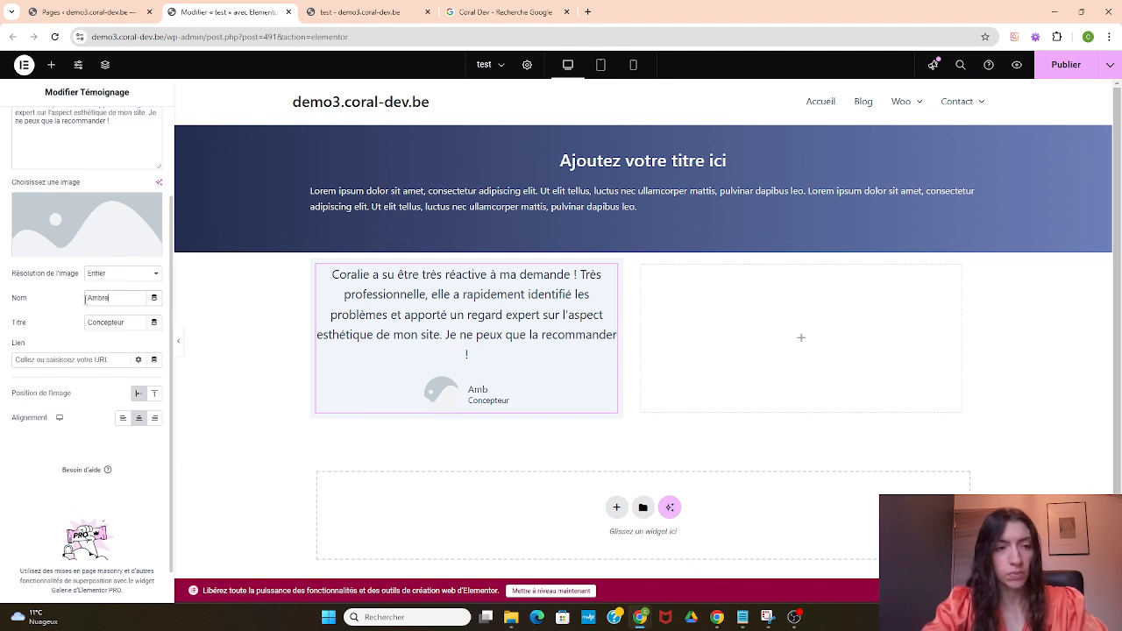
left_click_drag(132, 322, 81, 325)
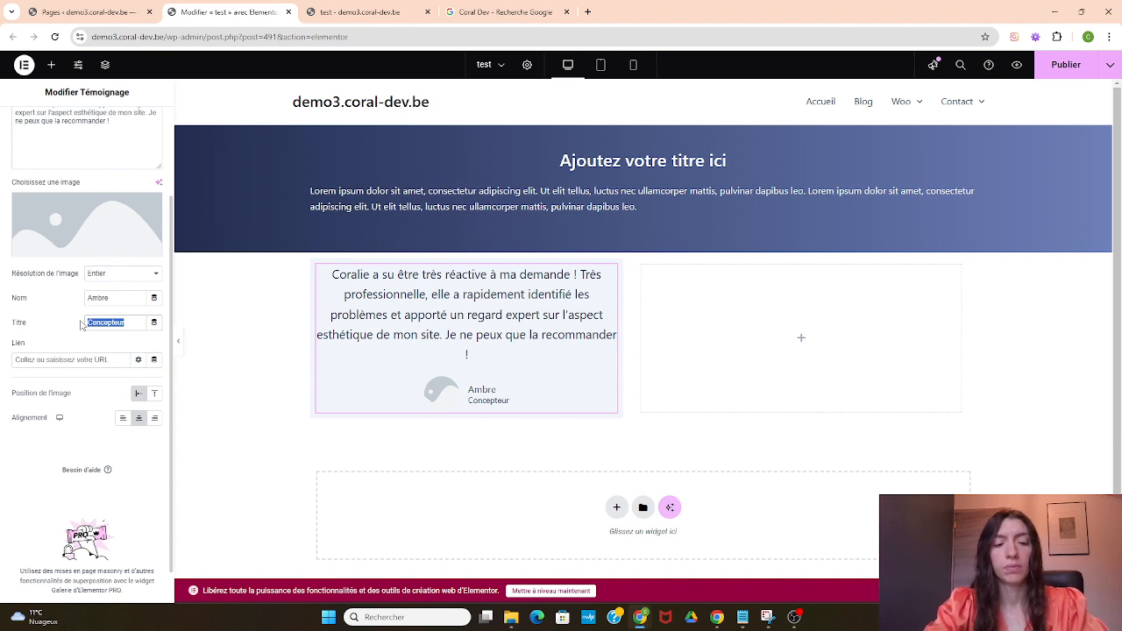
type("Fleuriste")
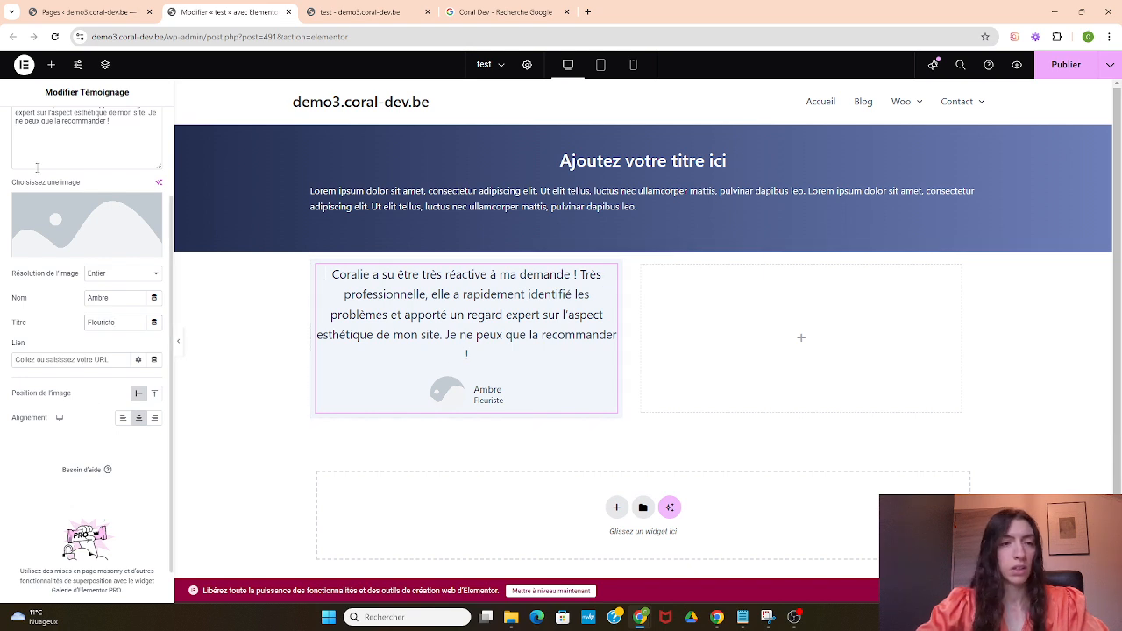
Step: Set the testimonial's image to the media library photo of the woman in a black top against a brown wall
mouse_move(82, 256)
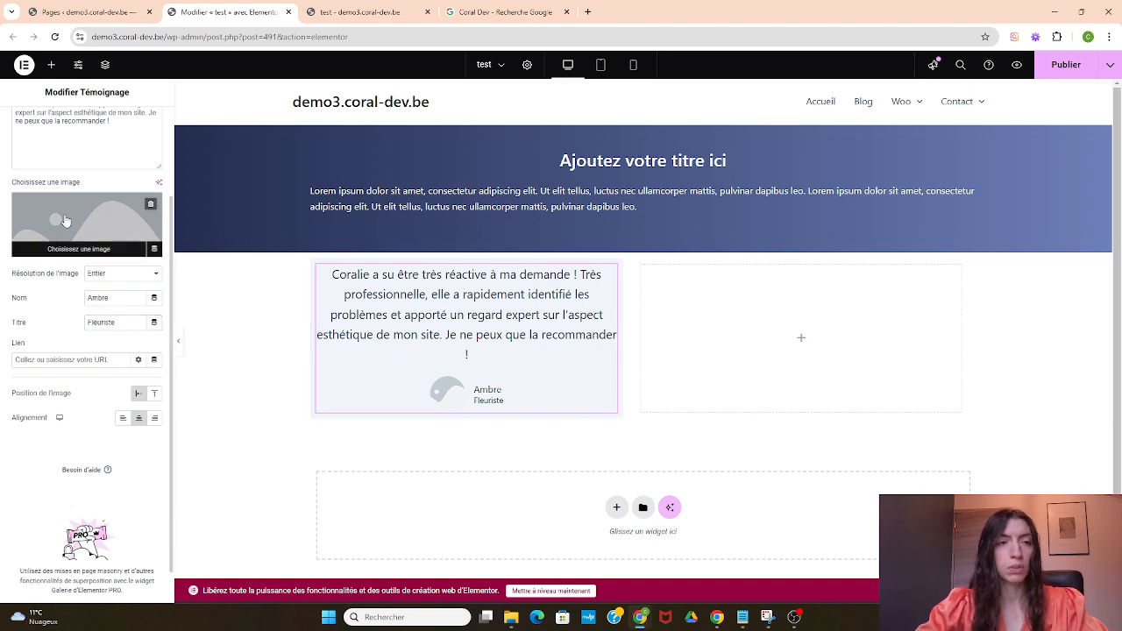
left_click(65, 221)
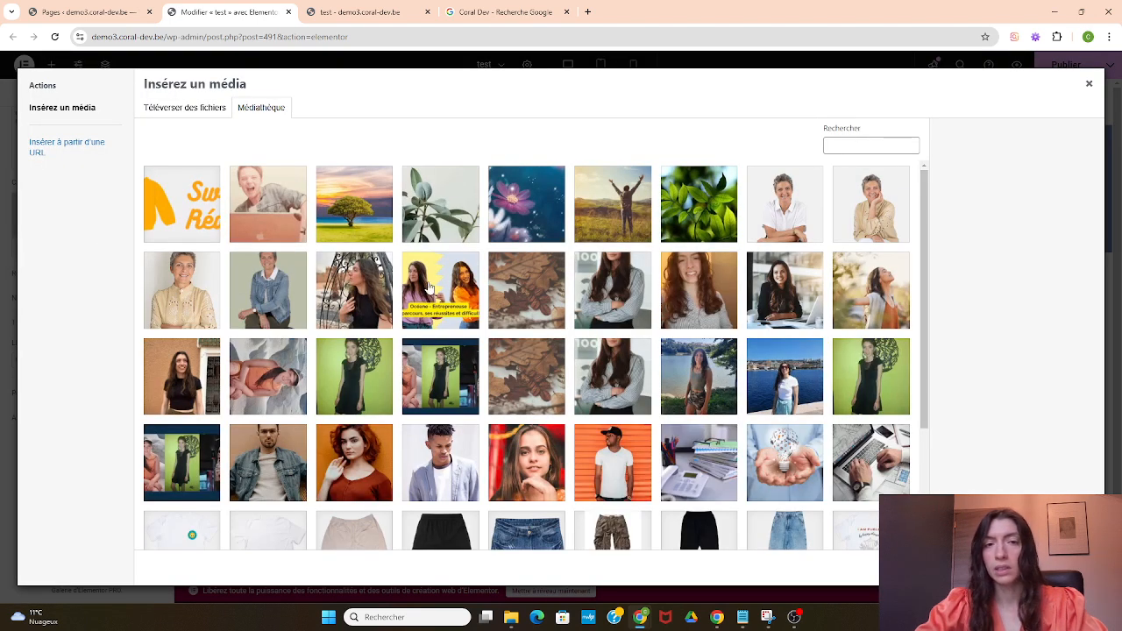
left_click(205, 384)
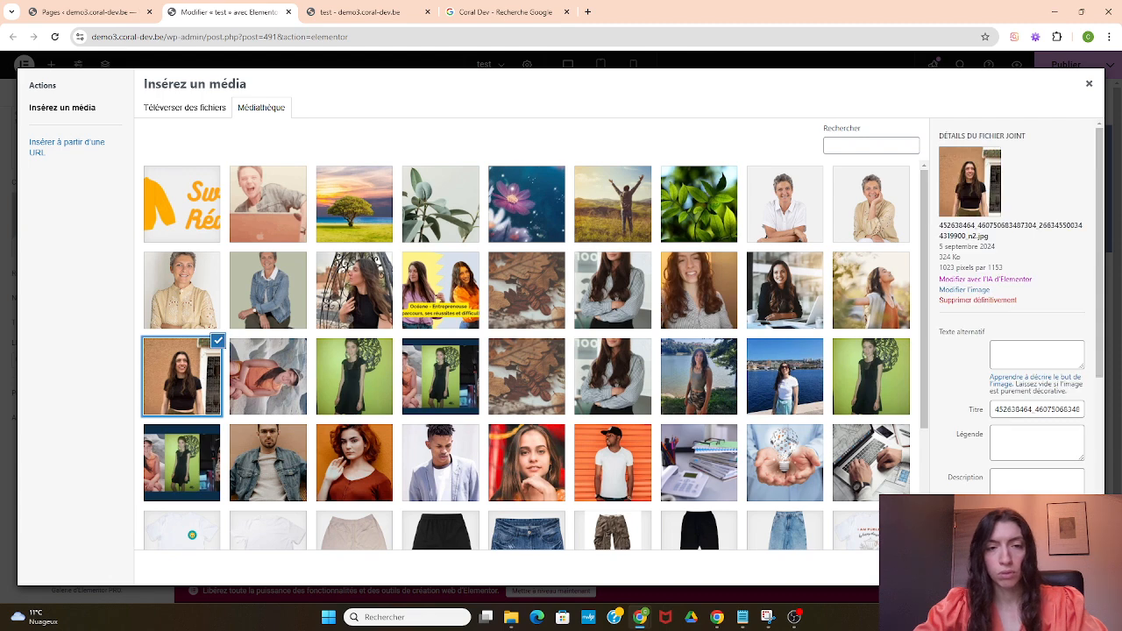
left_click(1062, 568)
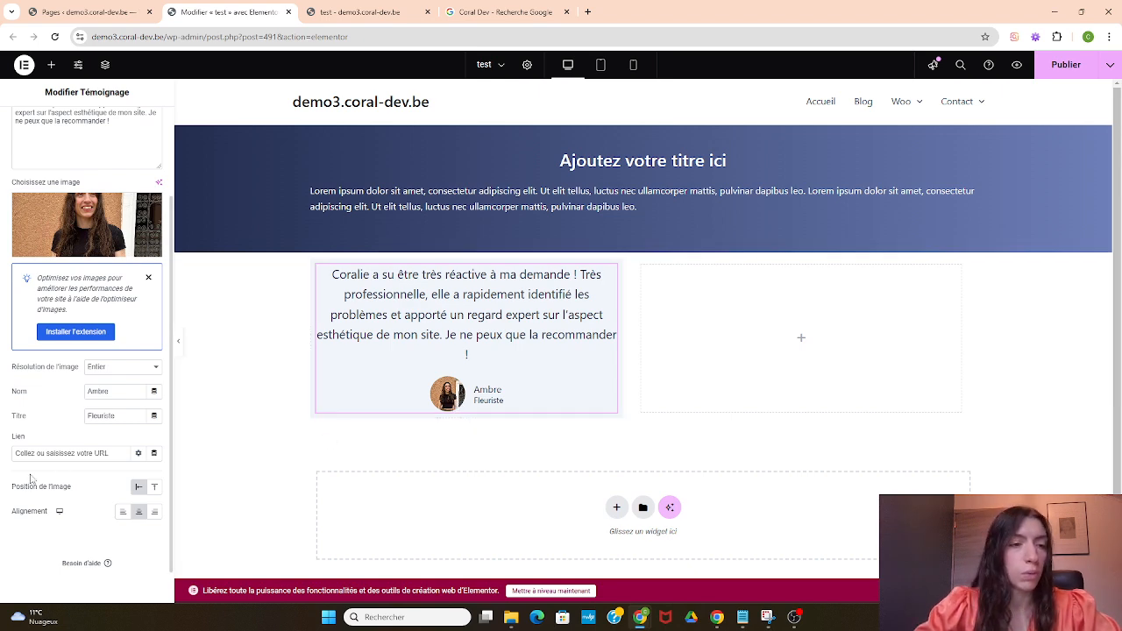
scroll(62, 466, "up", 3)
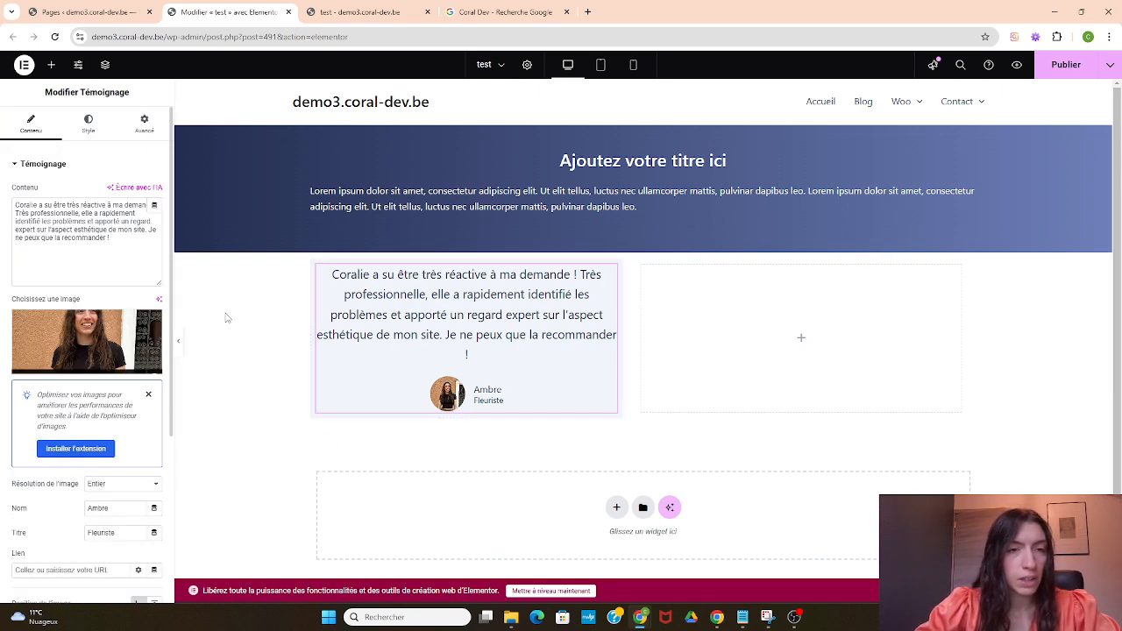
Step: Set the shaded testimonial container's inner padding to 20 px on all sides and preview the page without the editing panel
left_click(317, 274)
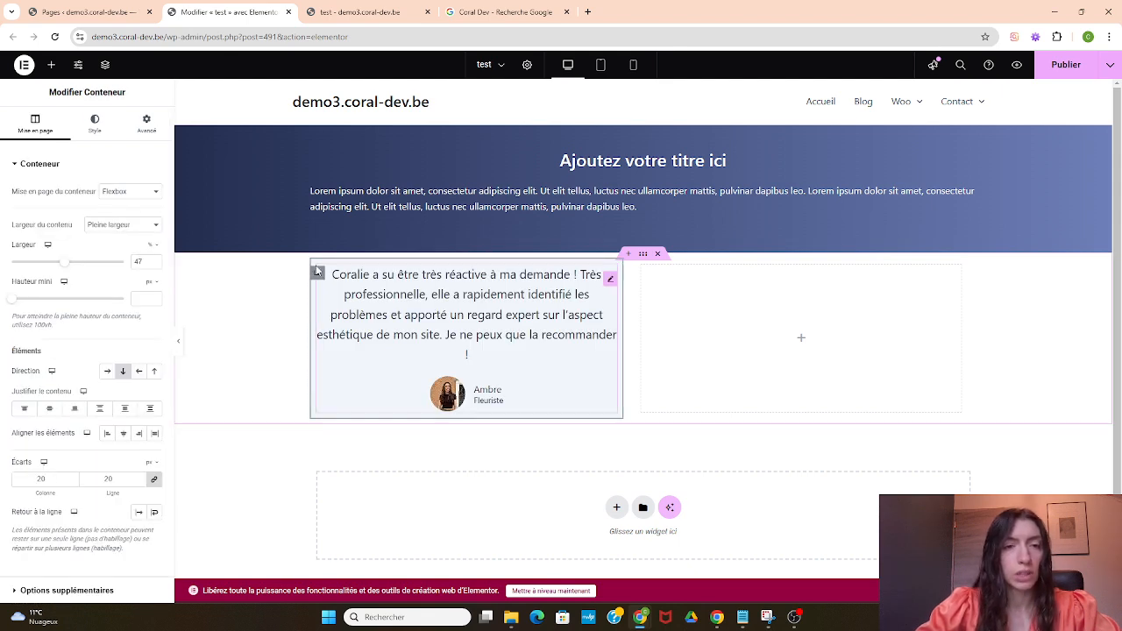
left_click(142, 129)
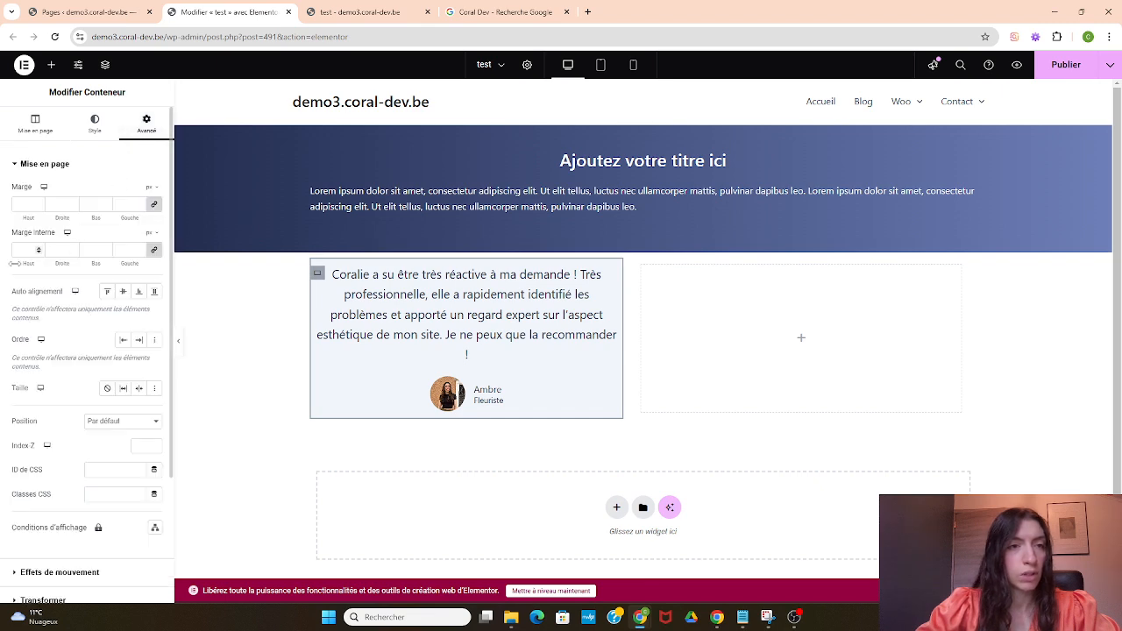
left_click(27, 250)
type("20")
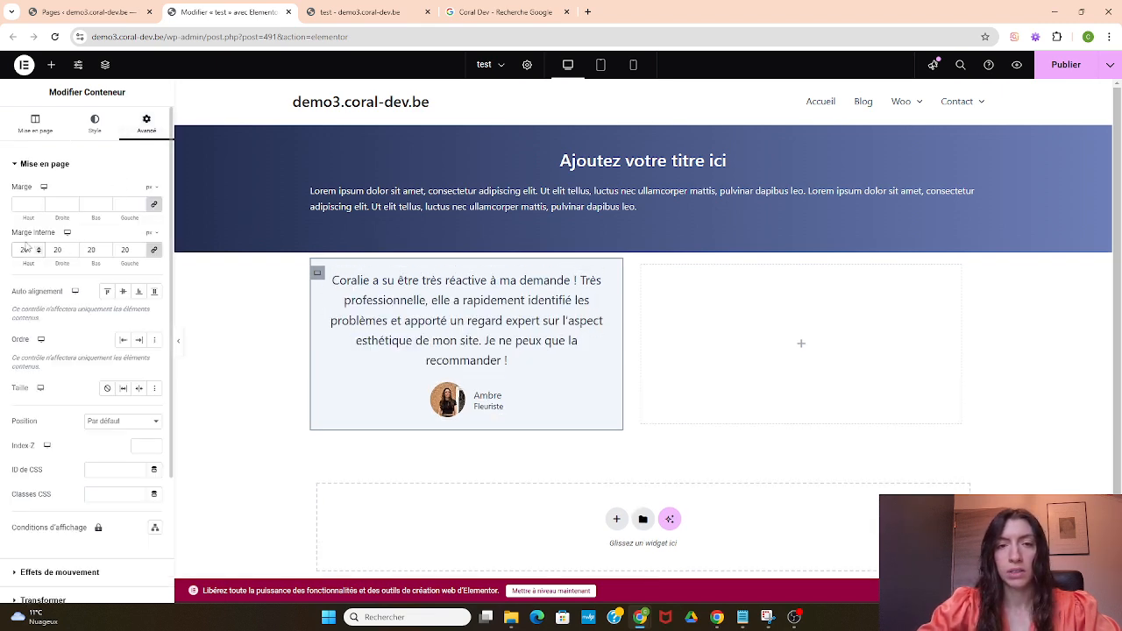
left_click(179, 343)
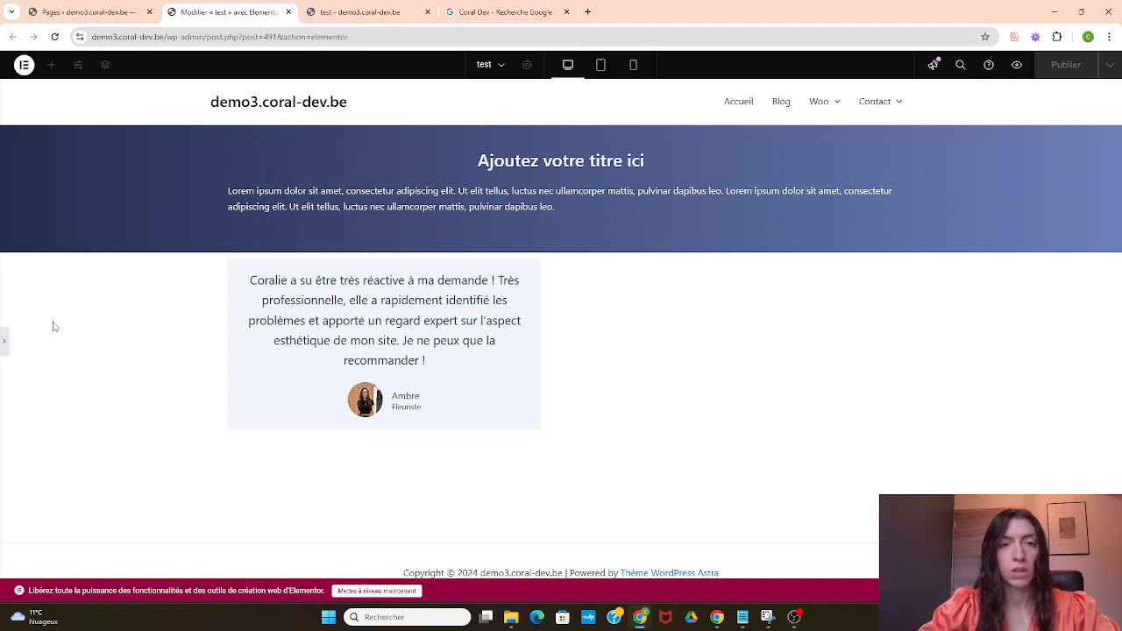
left_click(5, 345)
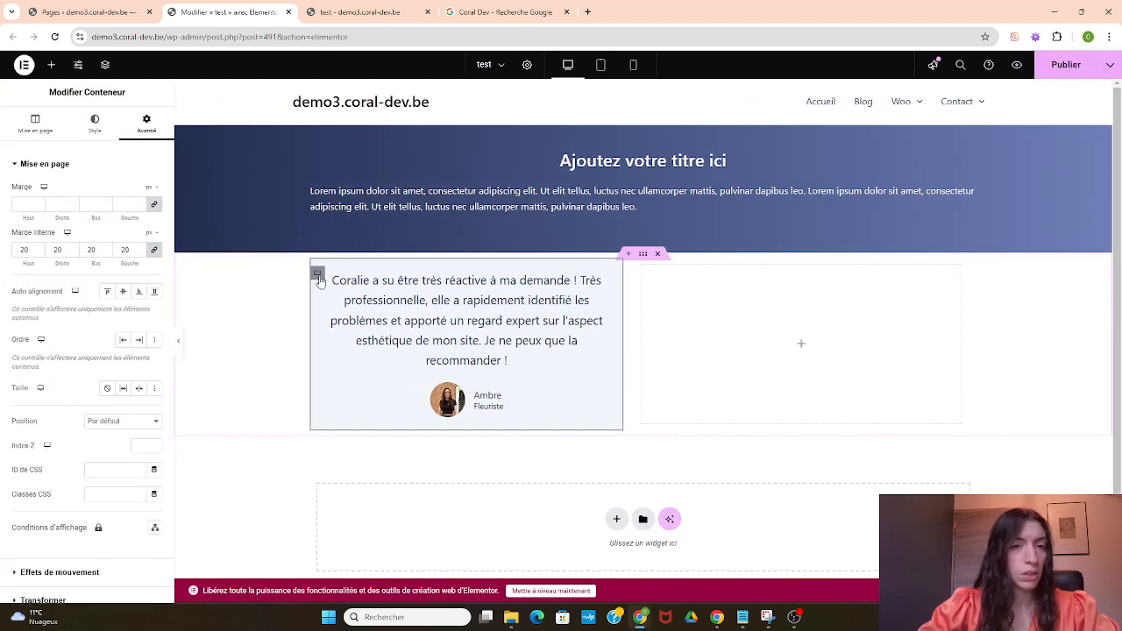
Step: Round the testimonial container's corners with a 20 px border radius and preview the page
left_click(94, 129)
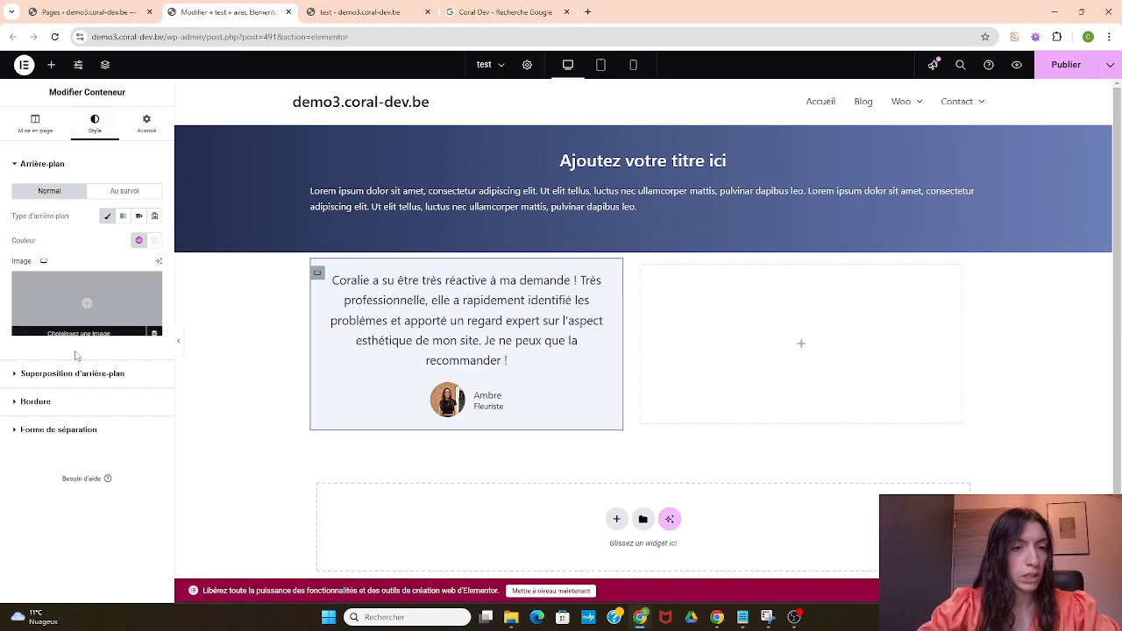
left_click(35, 401)
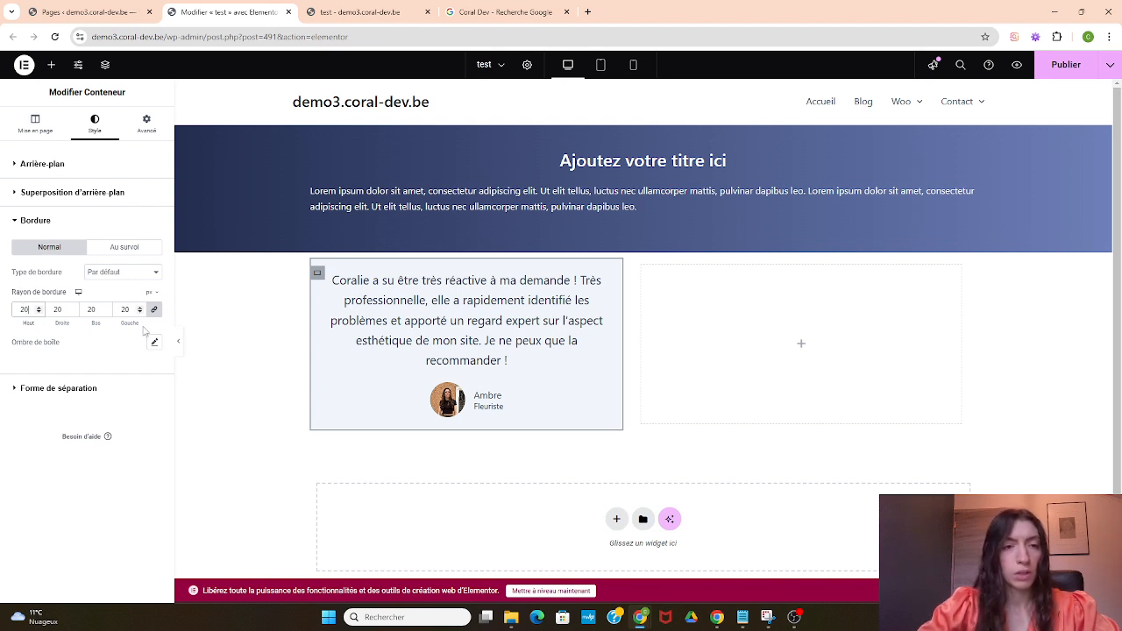
left_click(178, 346)
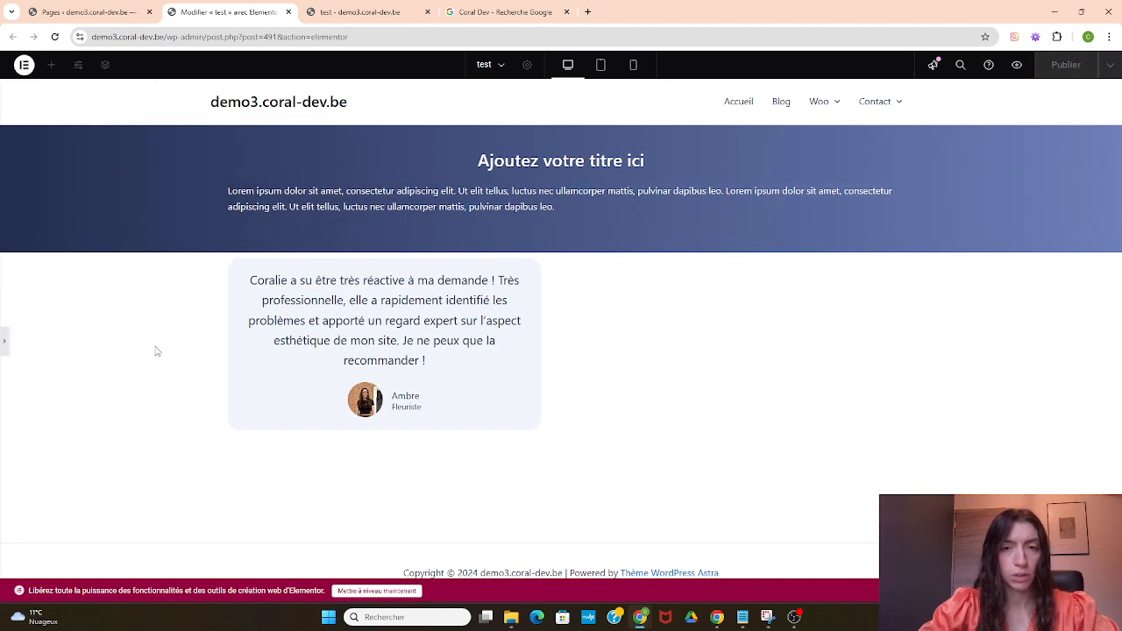
Step: Try a 50 px border radius on the testimonial container and preview the page
left_click(7, 347)
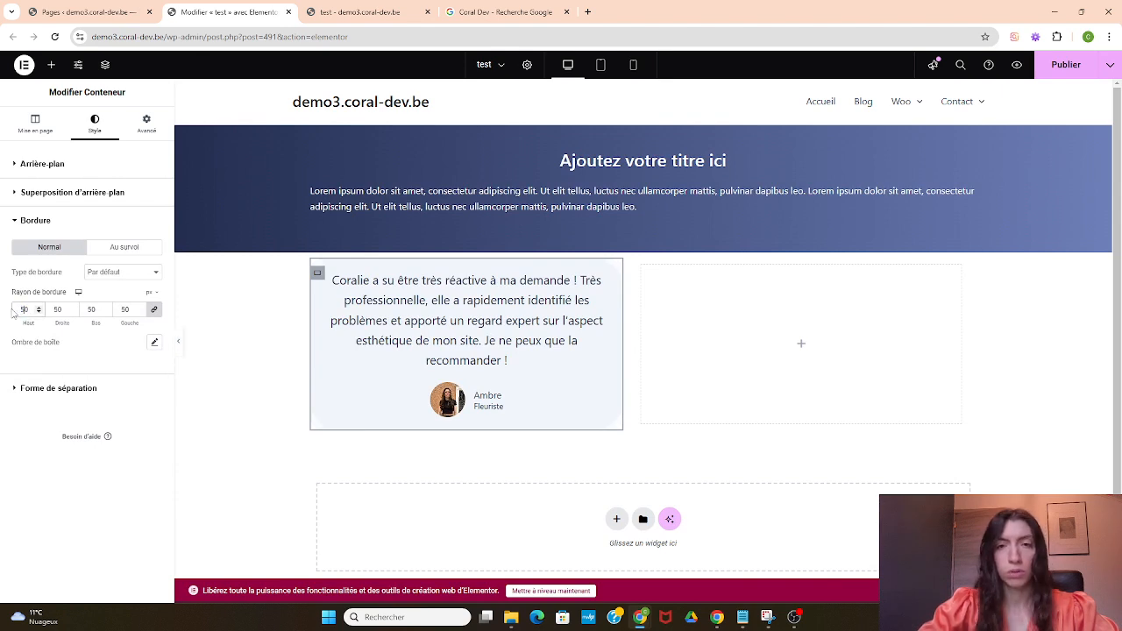
left_click(178, 341)
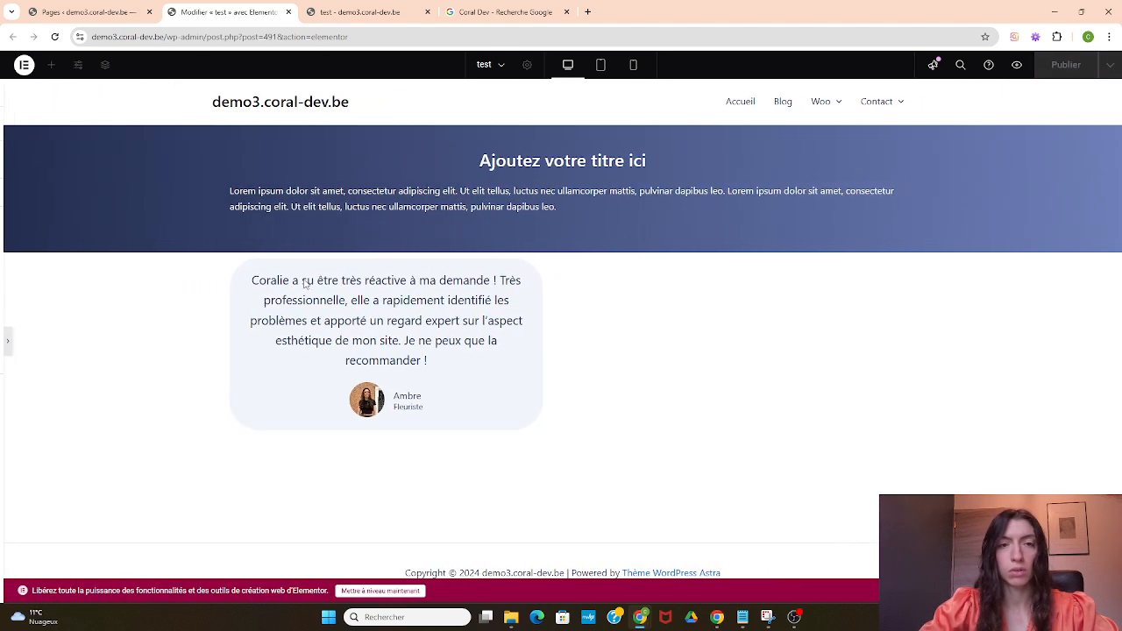
left_click(6, 343)
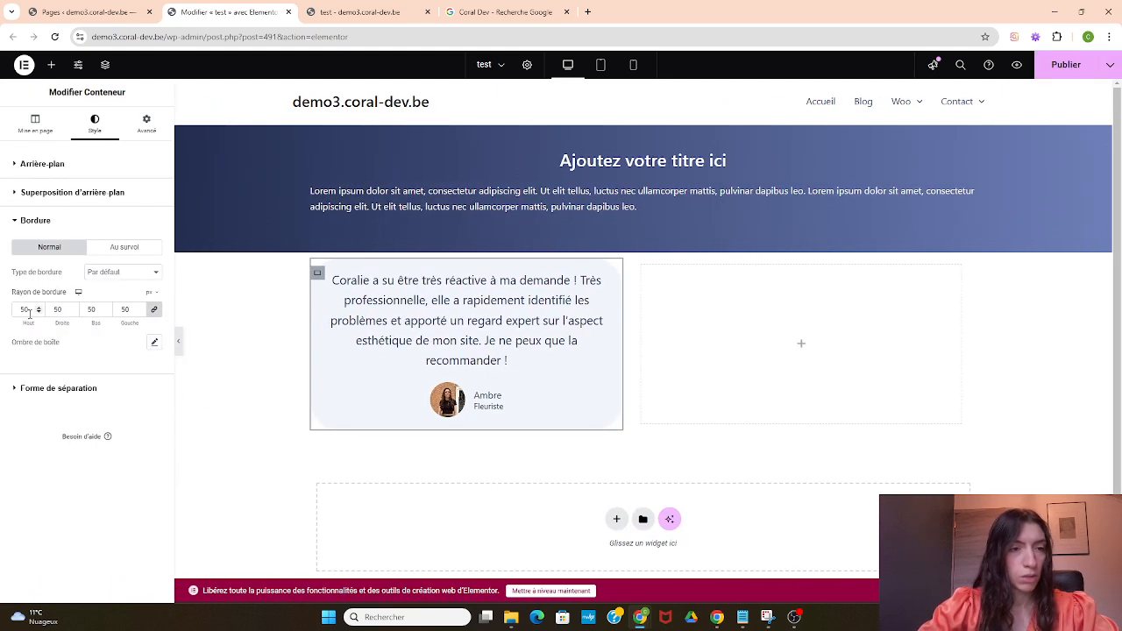
Step: Set the testimonial container's border radius to 30 px on all corners
left_click(16, 311)
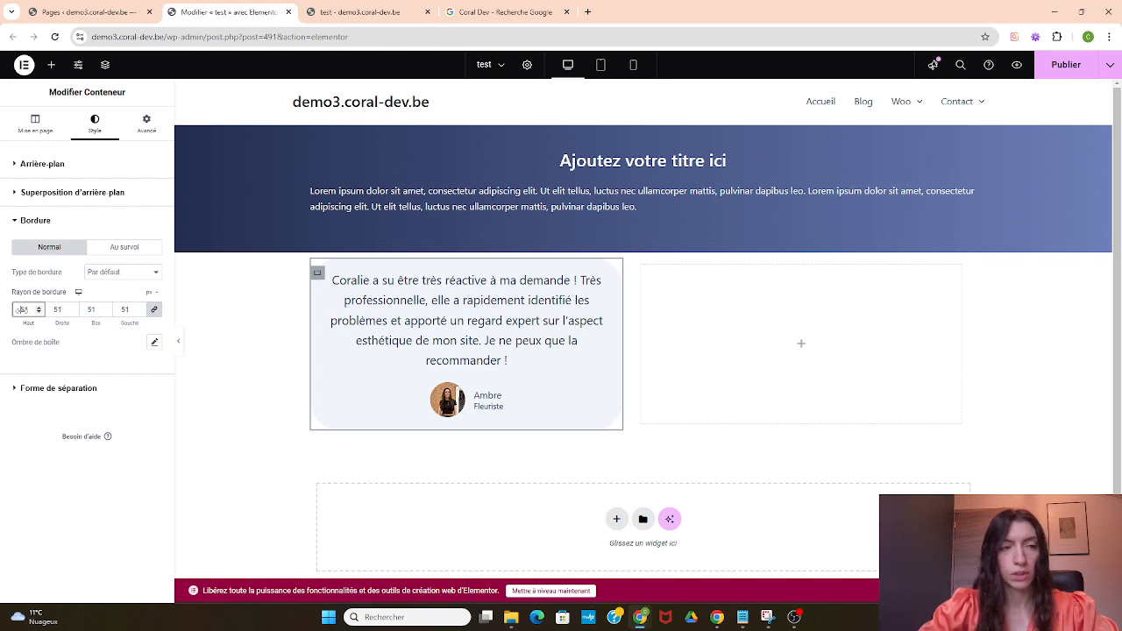
key("Up")
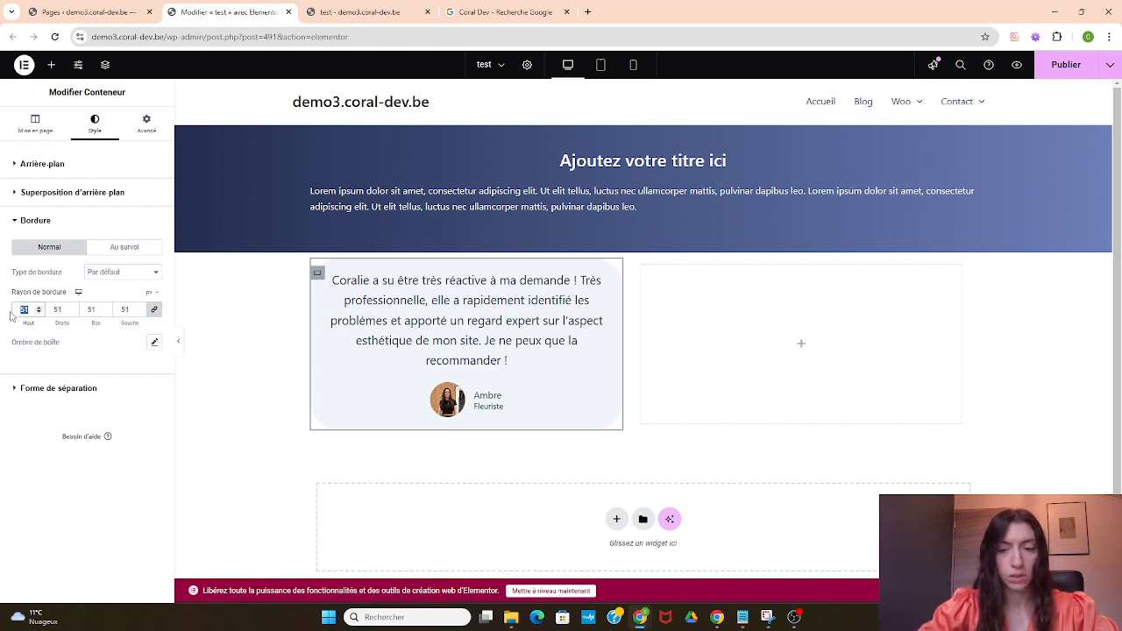
type("30")
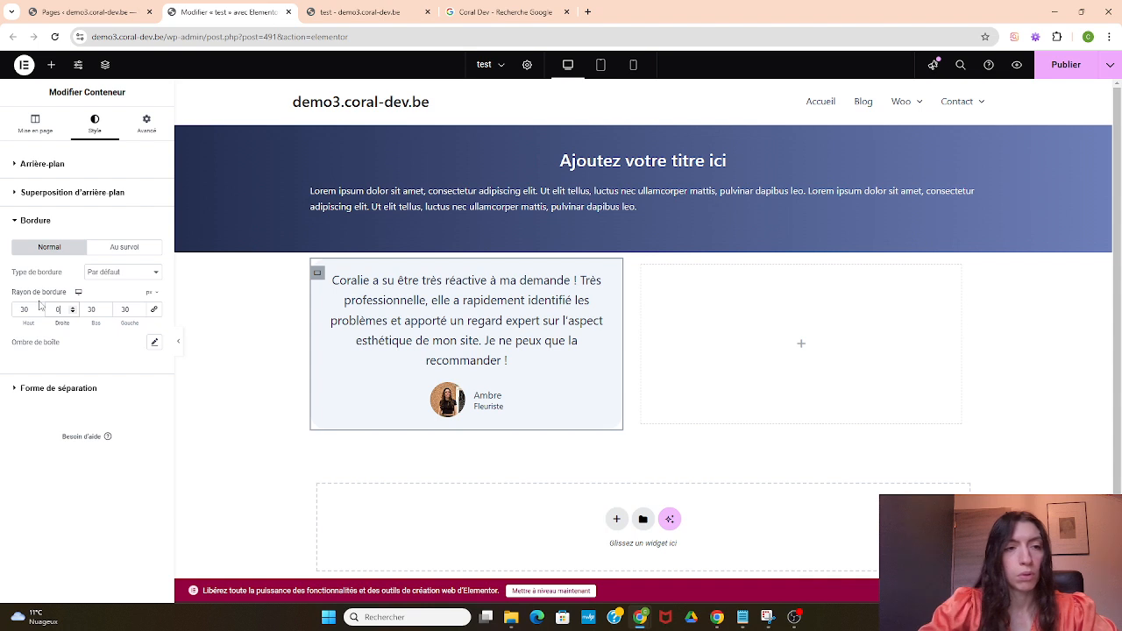
Step: Try a 0 px radius for the Droite and Gauche values of the container's border, preview it, and restore both to 30 px
double_click(128, 310)
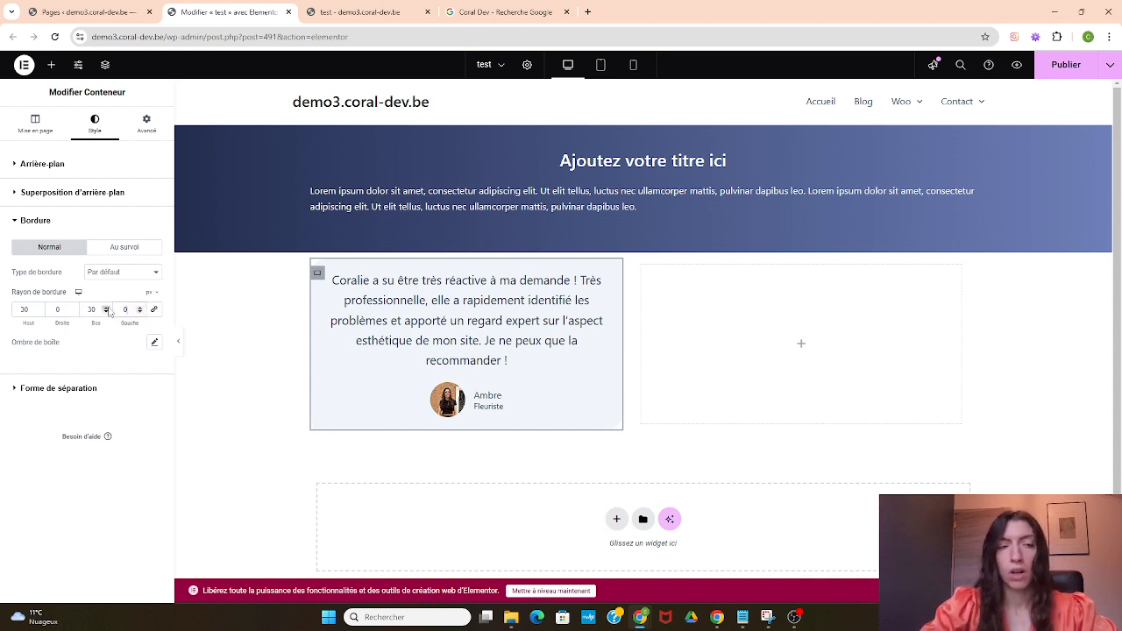
left_click(175, 341)
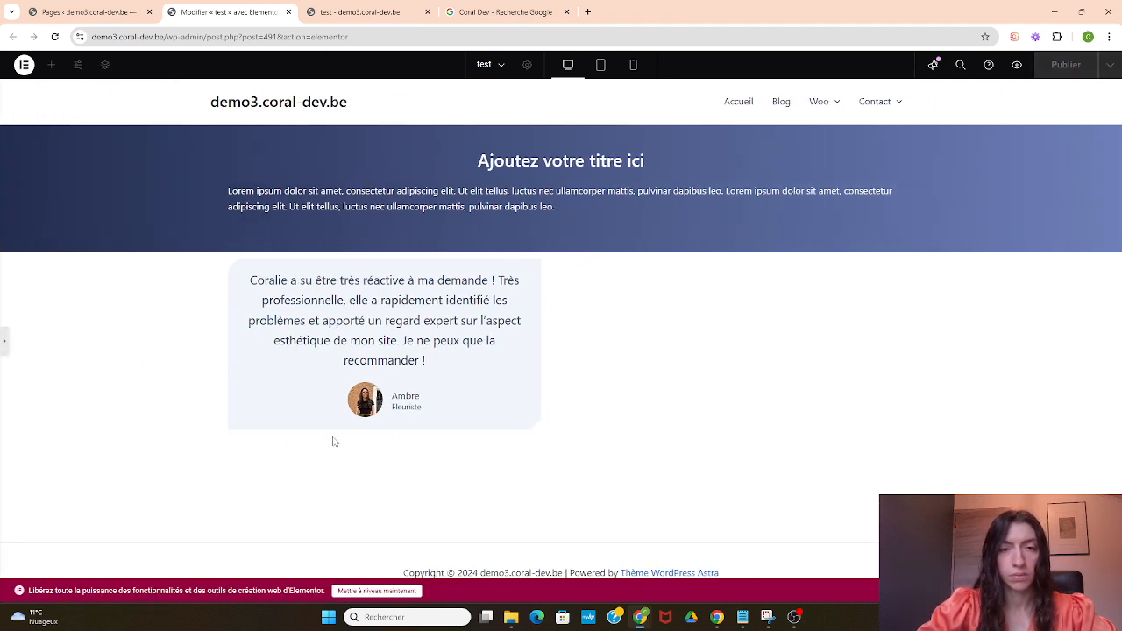
left_click(5, 345)
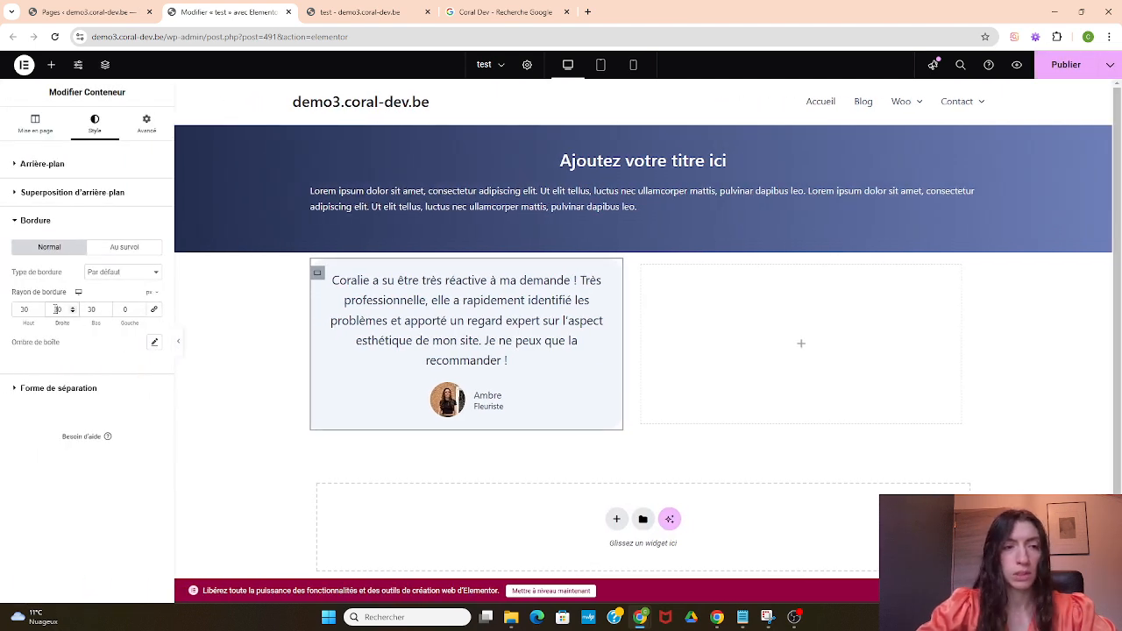
left_click(120, 311)
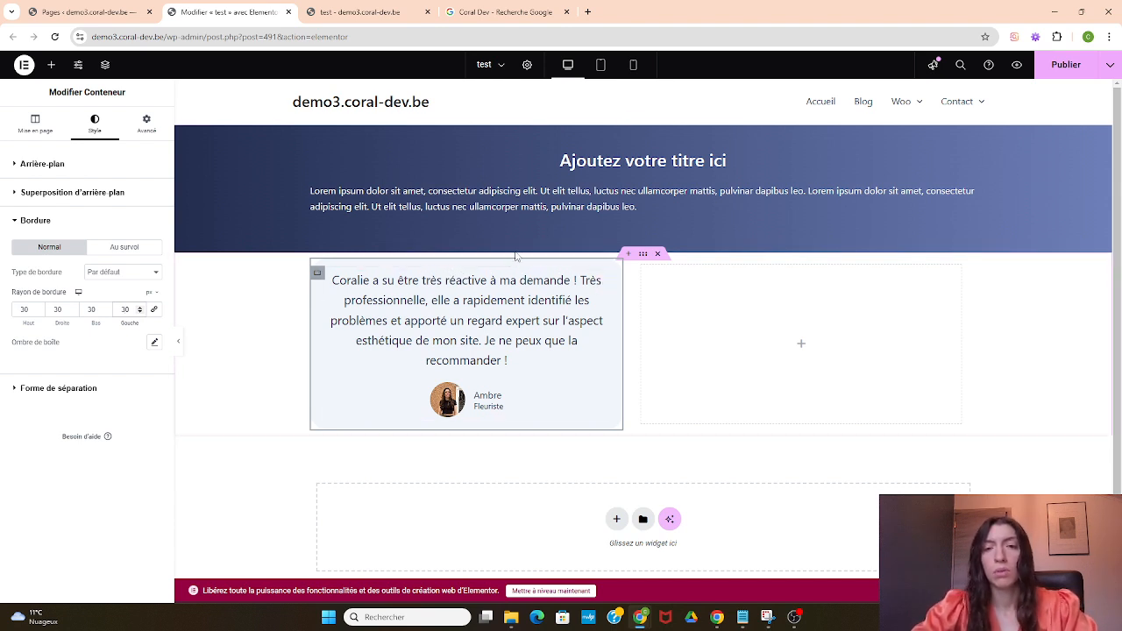
Step: Duplicate the finished testimonial container and delete the empty container pushed onto the second row
right_click(316, 279)
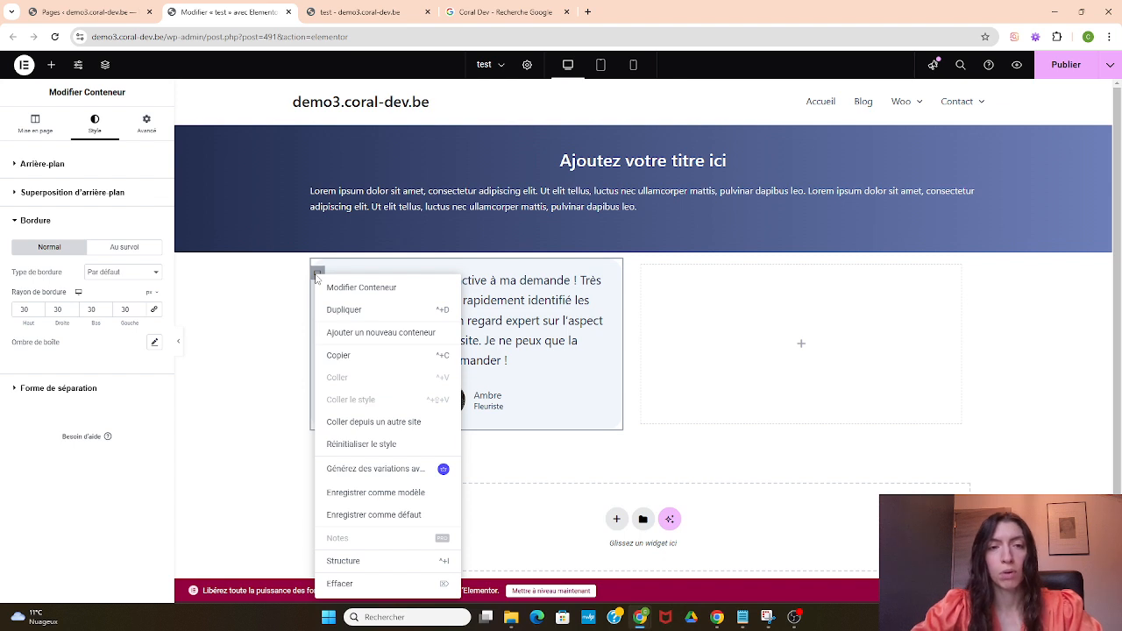
left_click(350, 310)
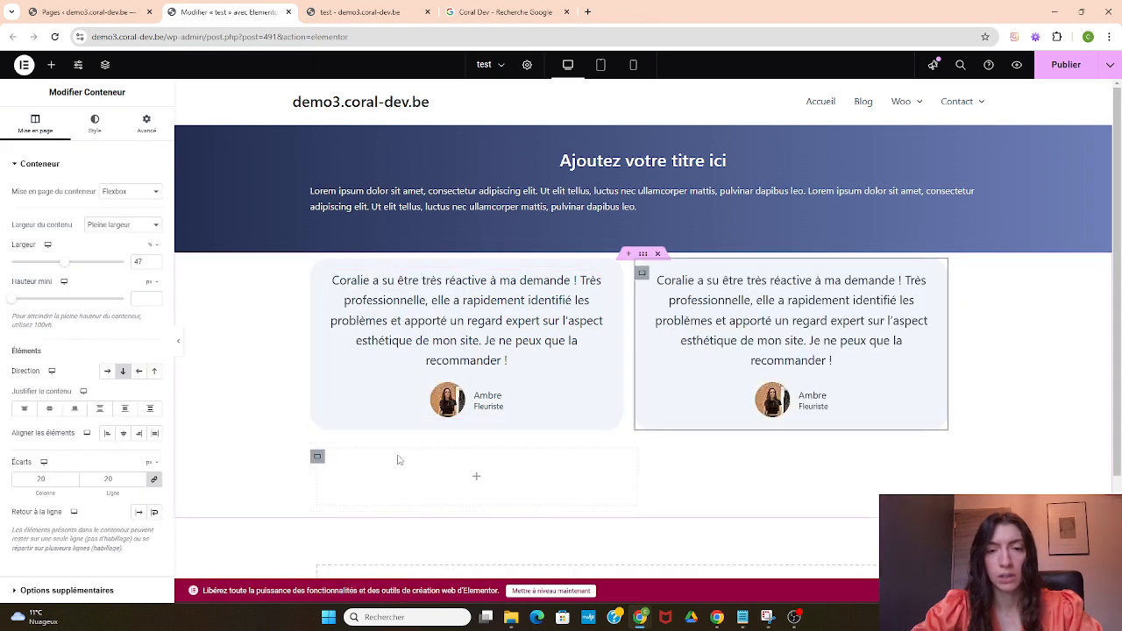
right_click(317, 456)
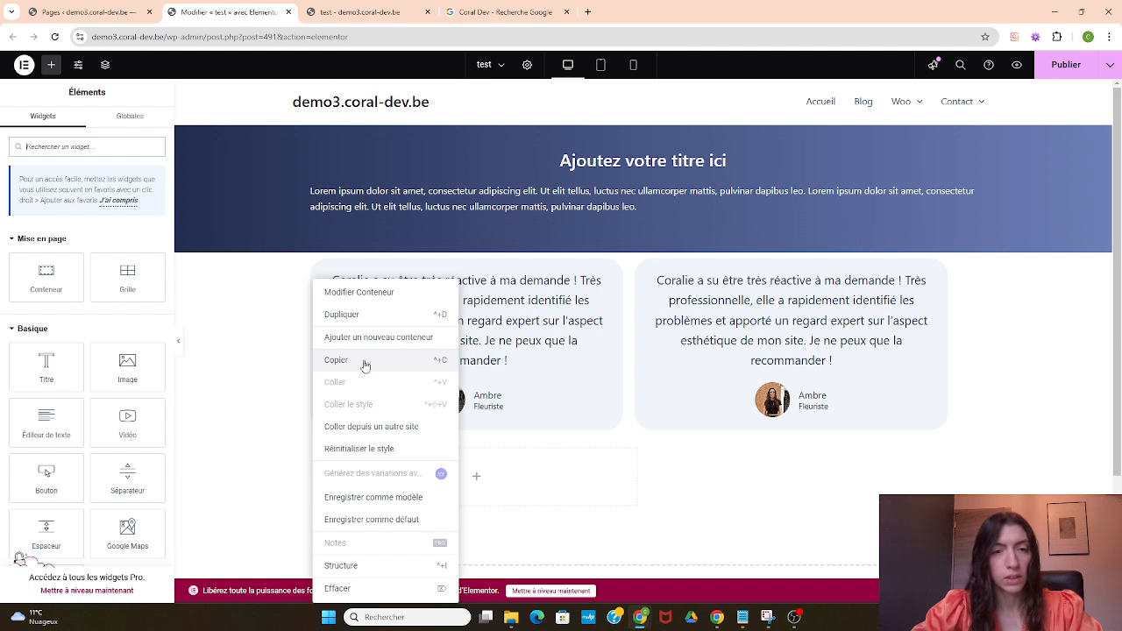
left_click(342, 594)
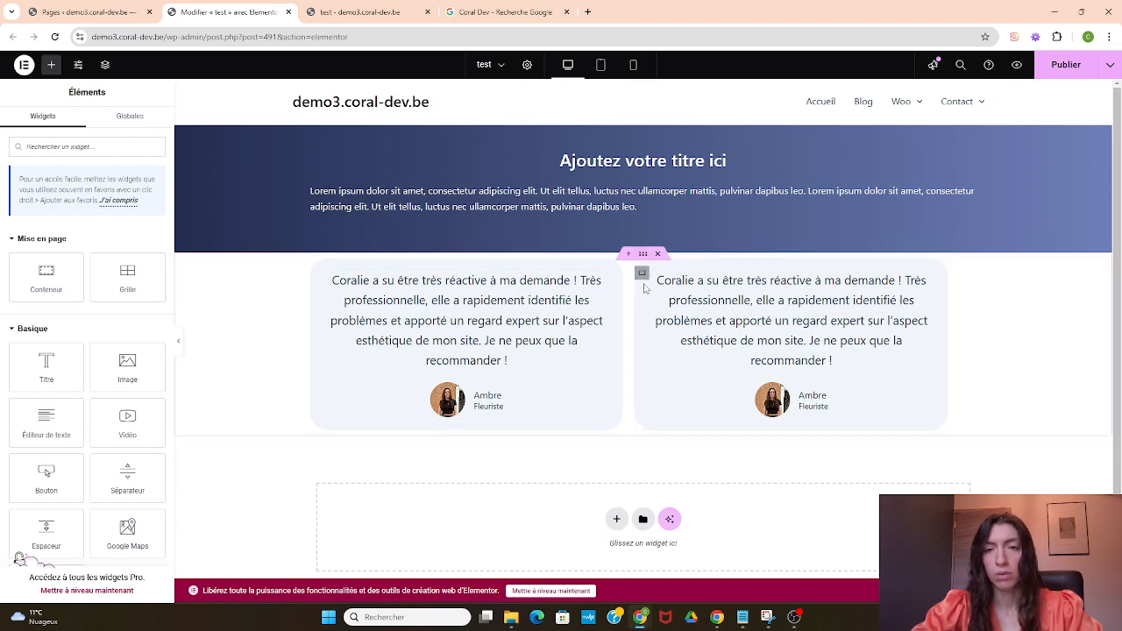
Step: Duplicate the second testimonial container twice to form a grid of four cards and preview the page
right_click(644, 289)
left_click(656, 309)
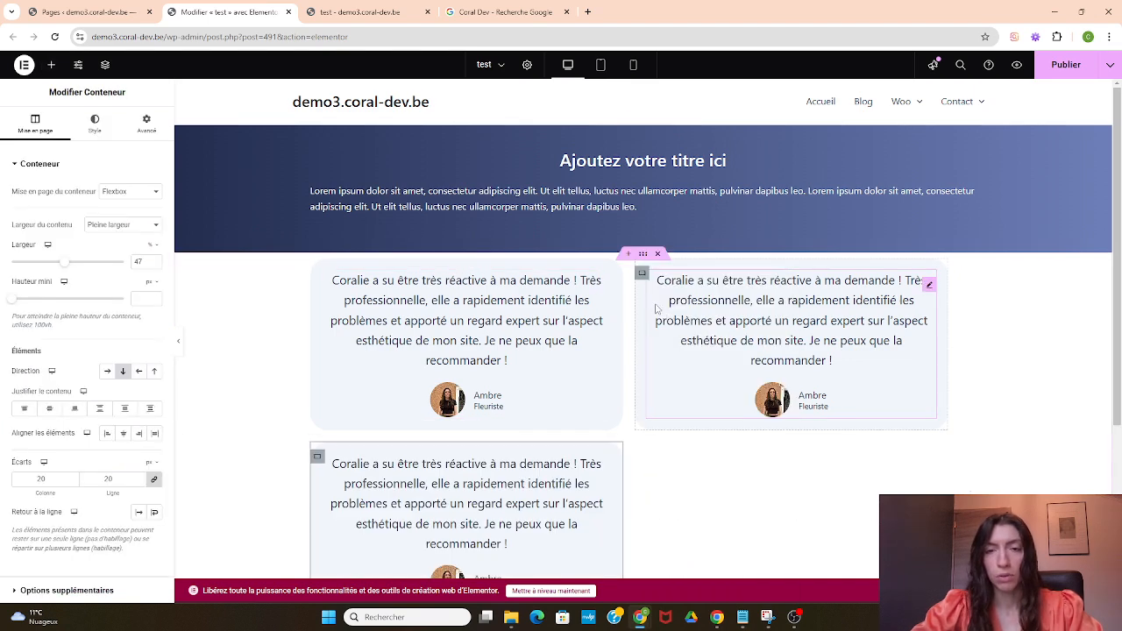
right_click(643, 273)
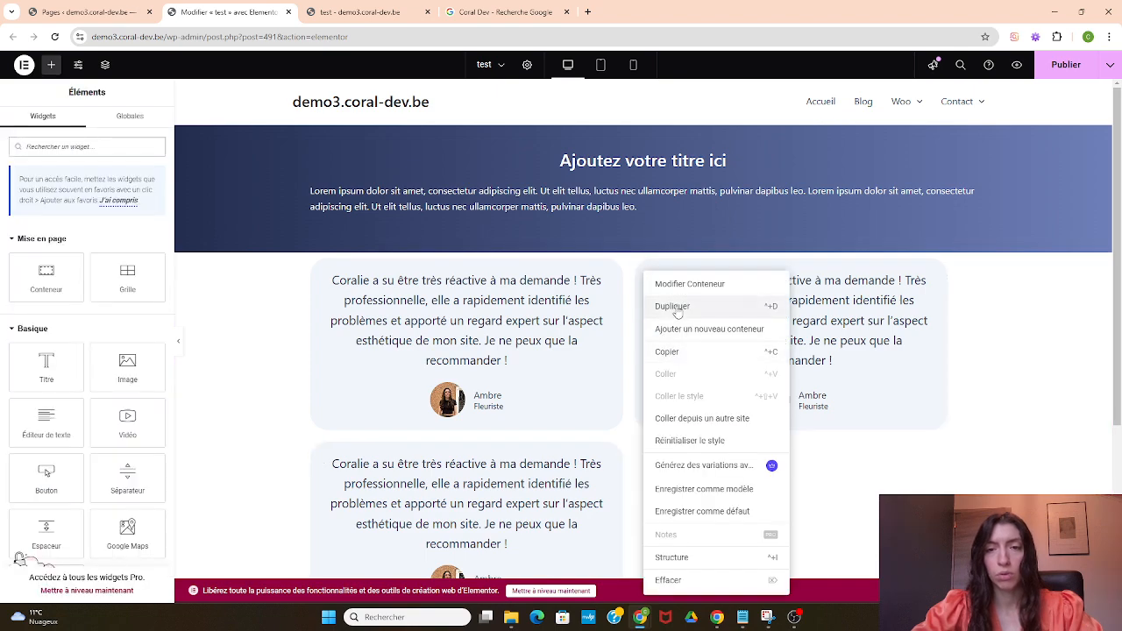
left_click(672, 307)
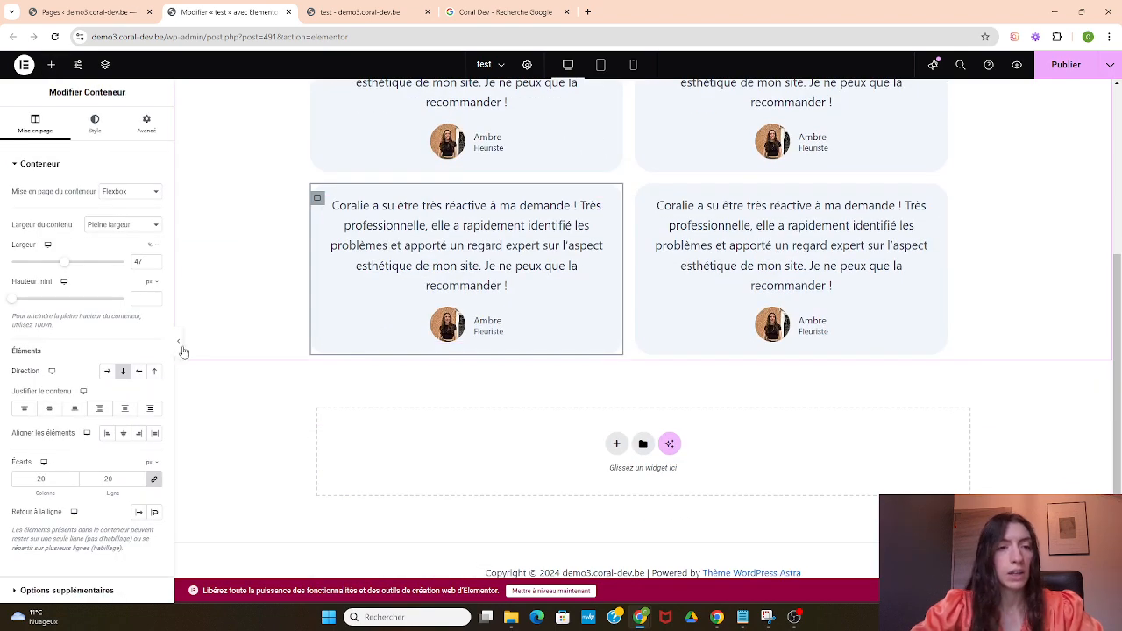
left_click(179, 342)
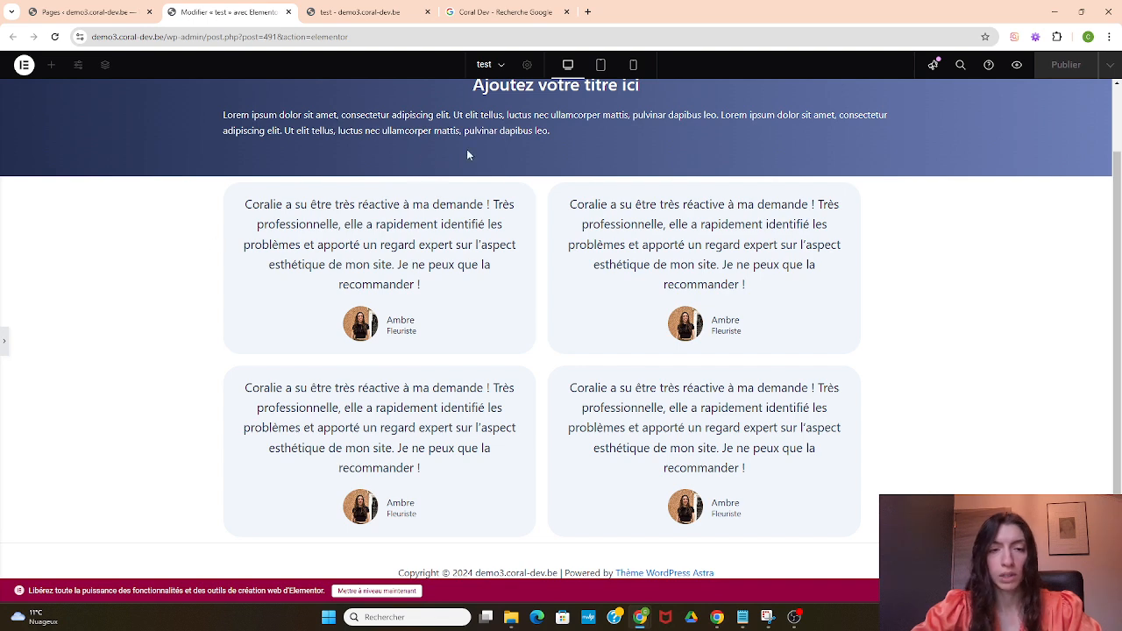
left_click(4, 340)
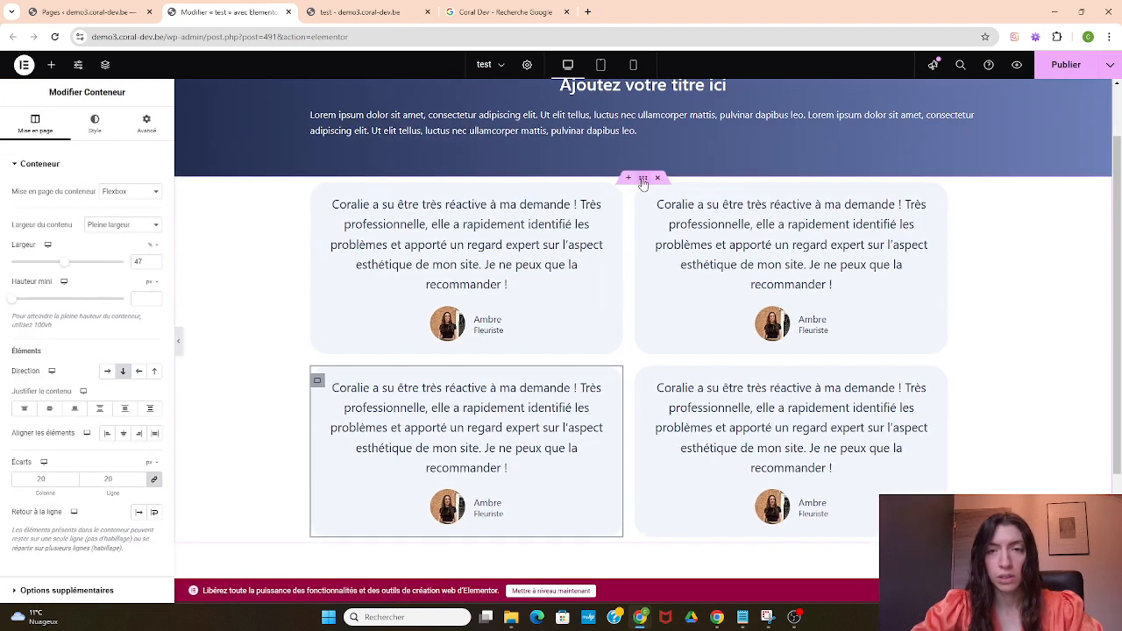
Step: Unlink the parent container's inner margin, set Haut and Bas to 60 px with the sides at 0, and preview the page
left_click(643, 182)
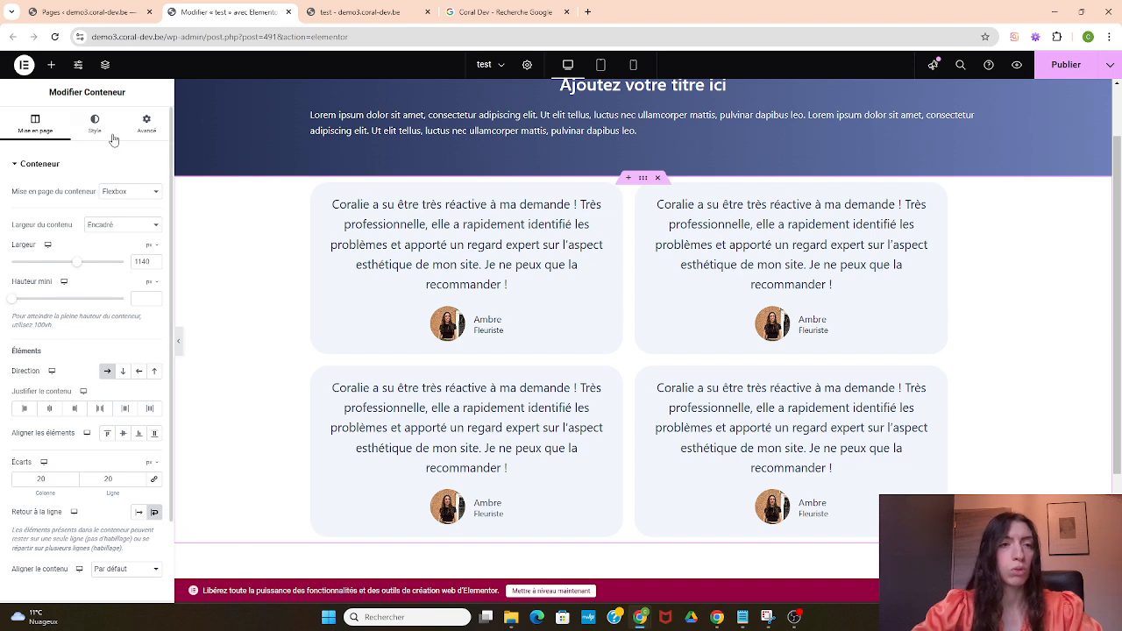
left_click(146, 123)
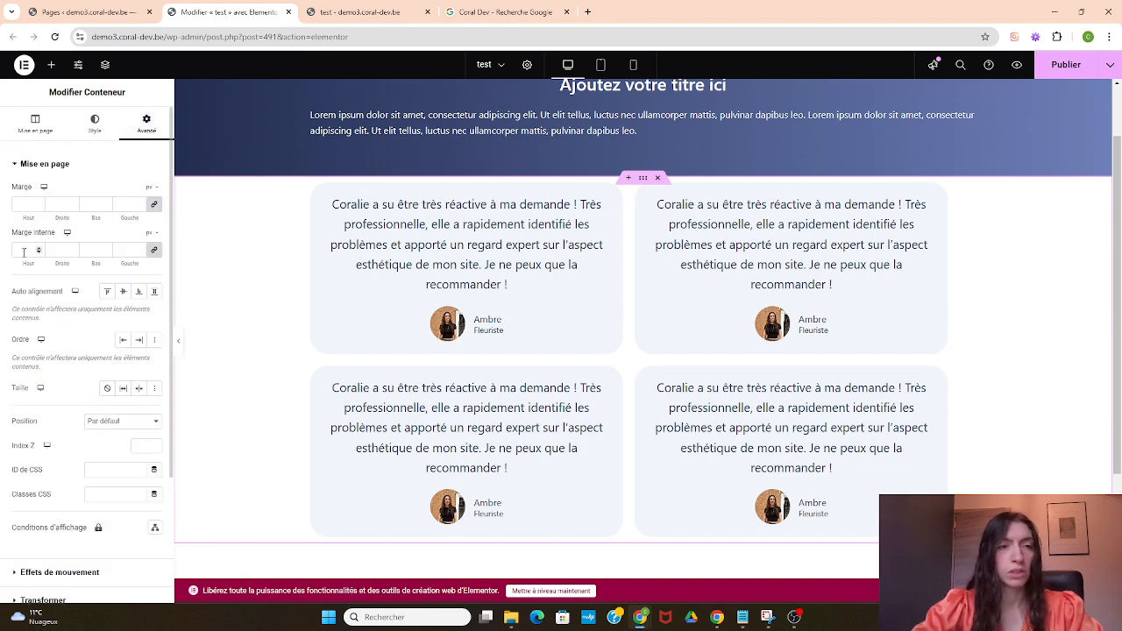
left_click(155, 254)
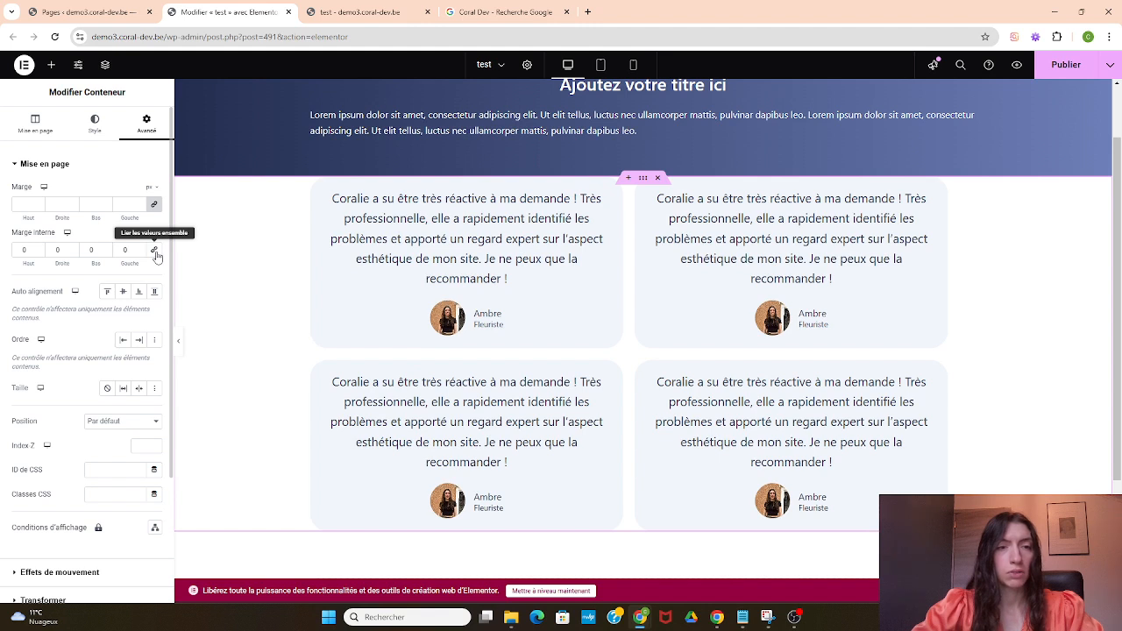
left_click(21, 249)
type("40")
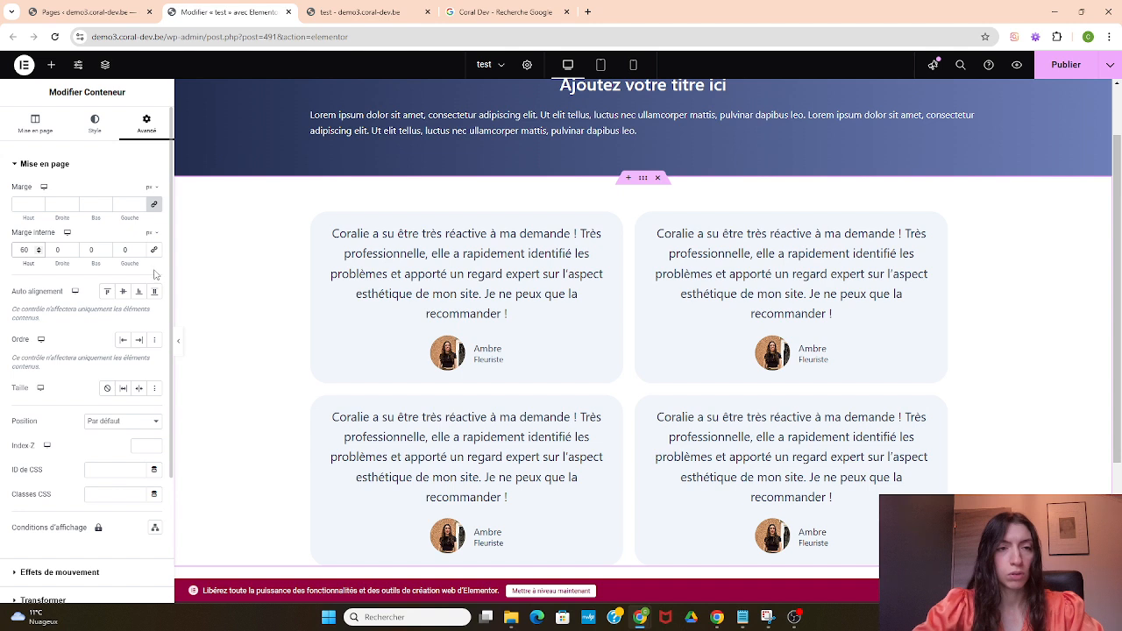
left_click(88, 250)
type("10")
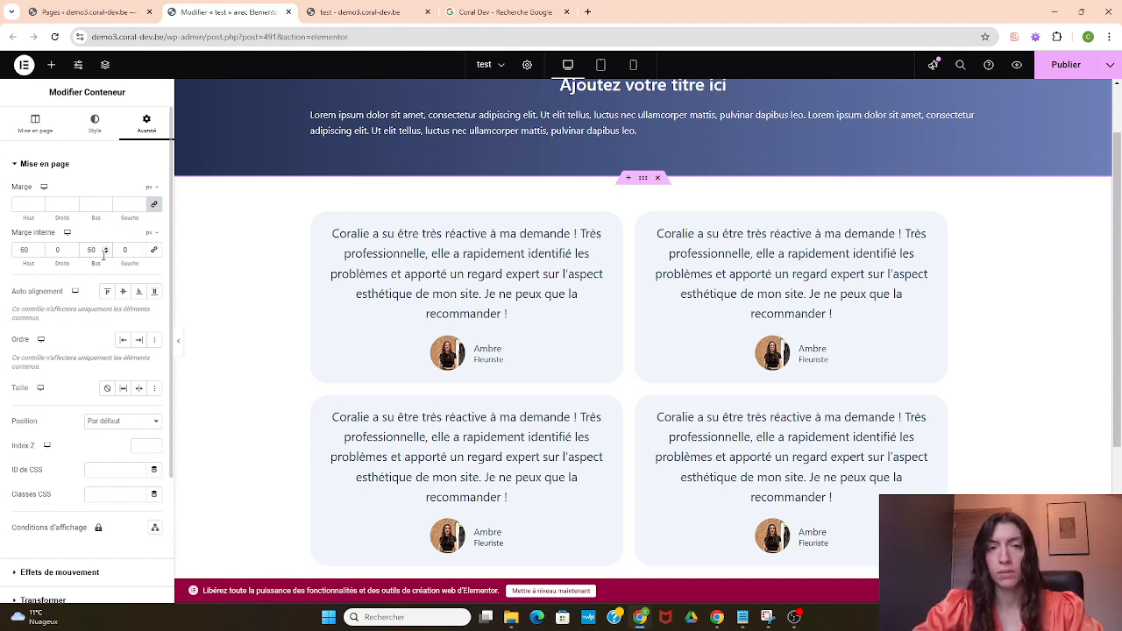
left_click(178, 341)
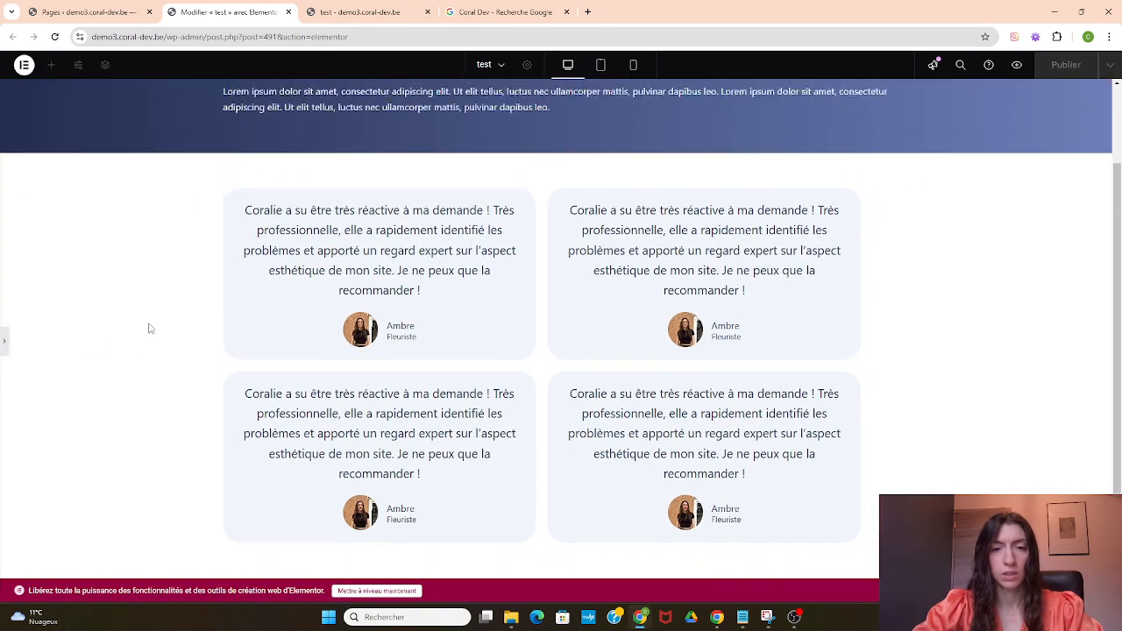
scroll(106, 325, "up", 1)
left_click(7, 347)
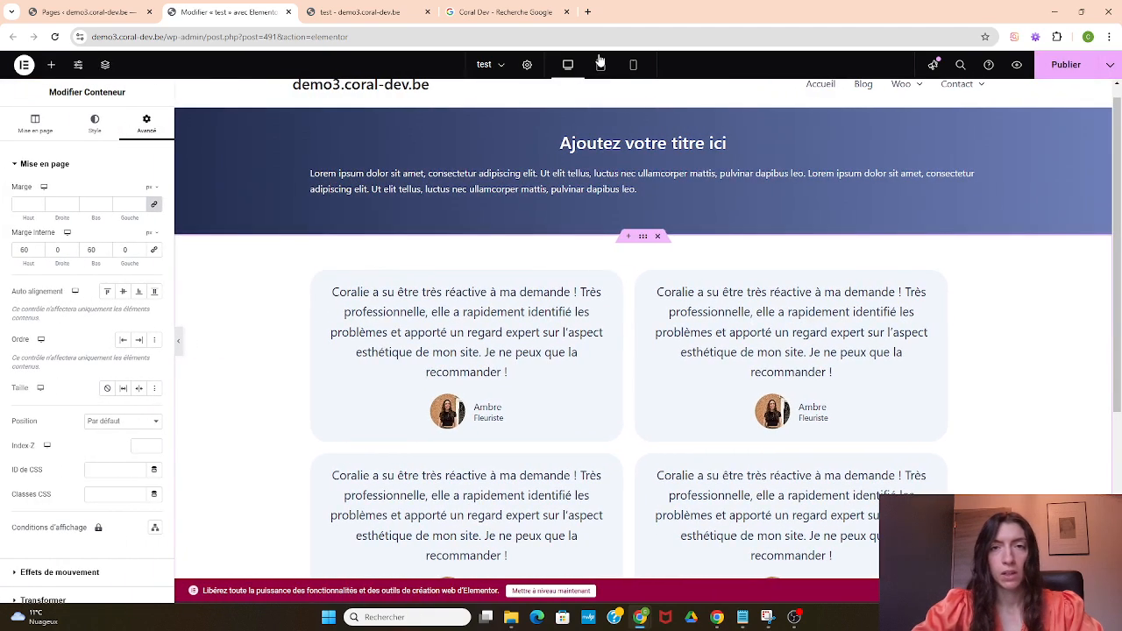
Step: In tablet view, centre the parent container's content using both the justification and item alignment options
left_click(601, 64)
scroll(613, 202, "down", 1)
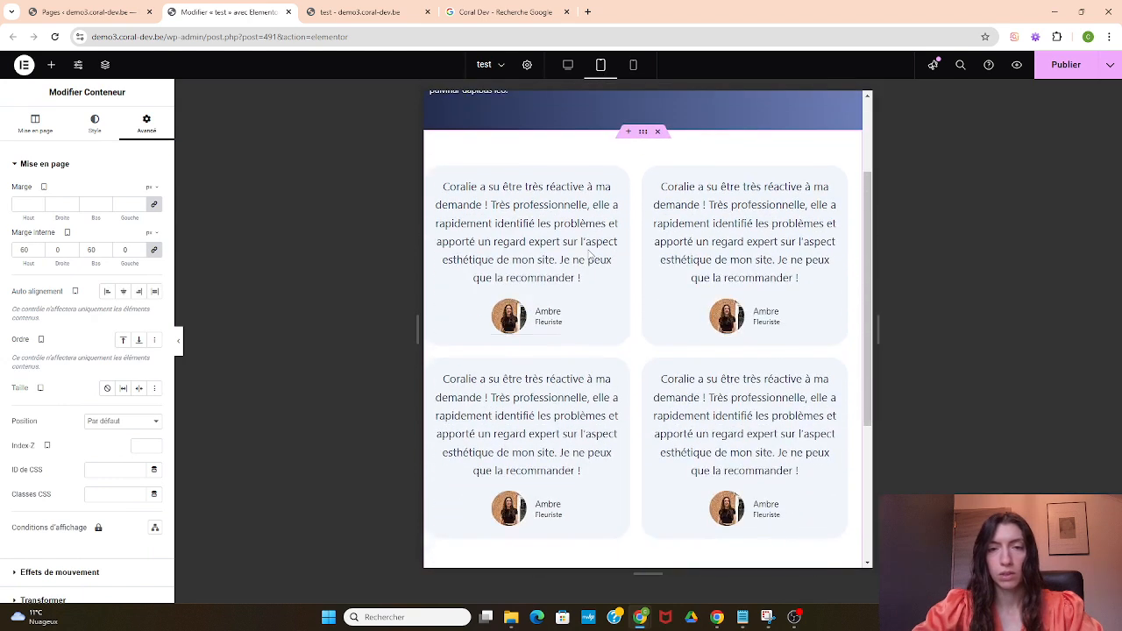
left_click(35, 129)
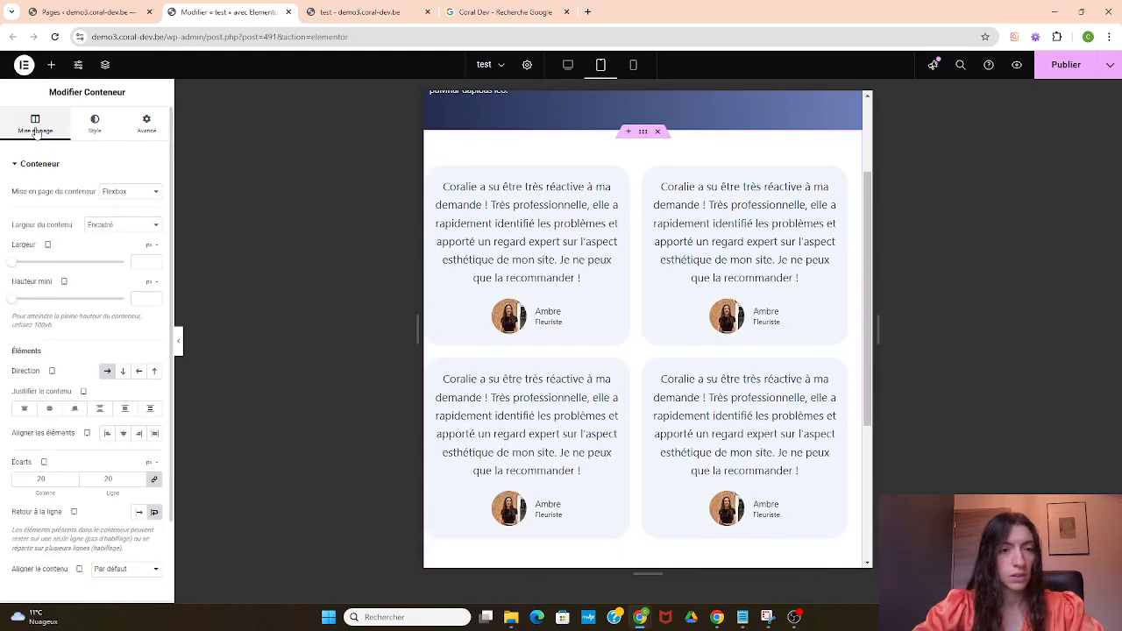
left_click(49, 409)
left_click(124, 433)
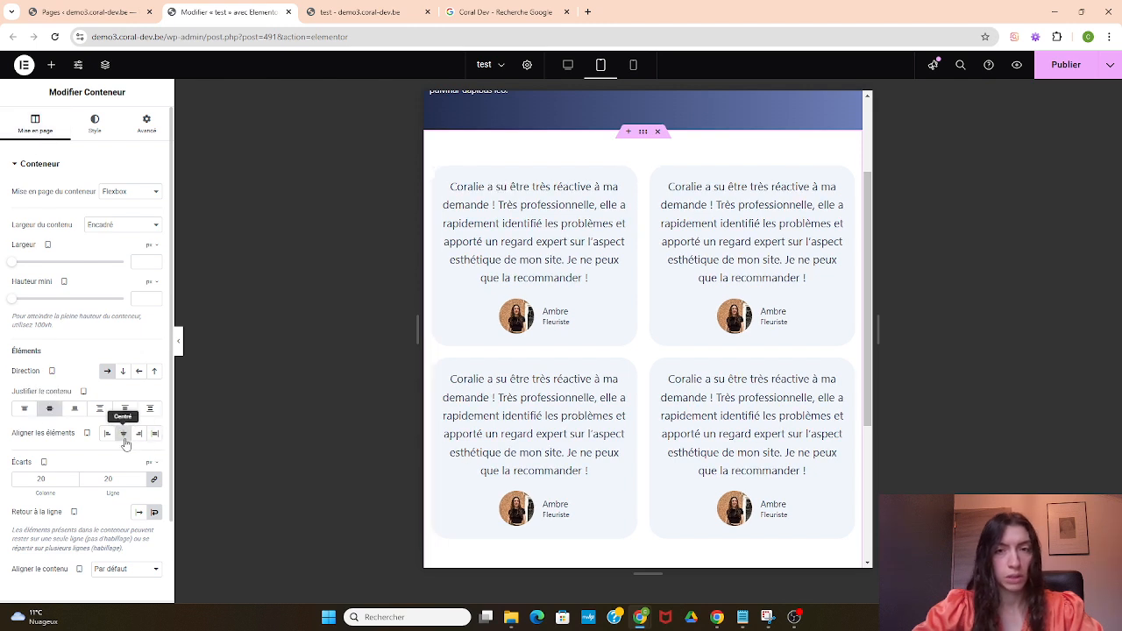
Step: In mobile view, set the parent container's inner margin to 60 px for Haut and Bas and 20 px for Droite and Gauche
left_click(633, 64)
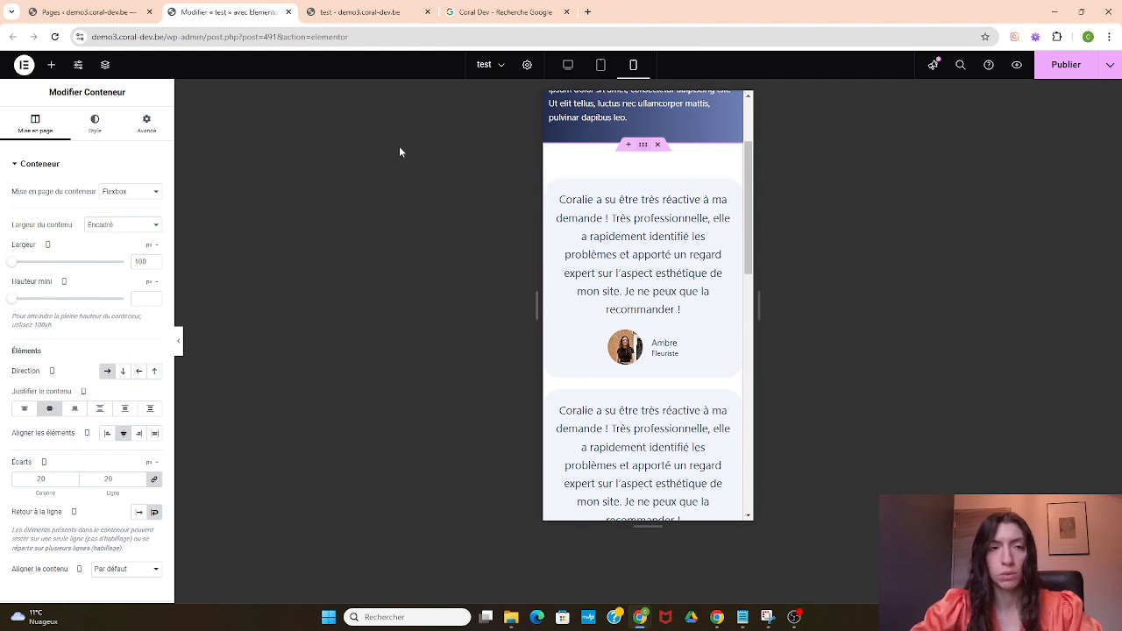
left_click(158, 125)
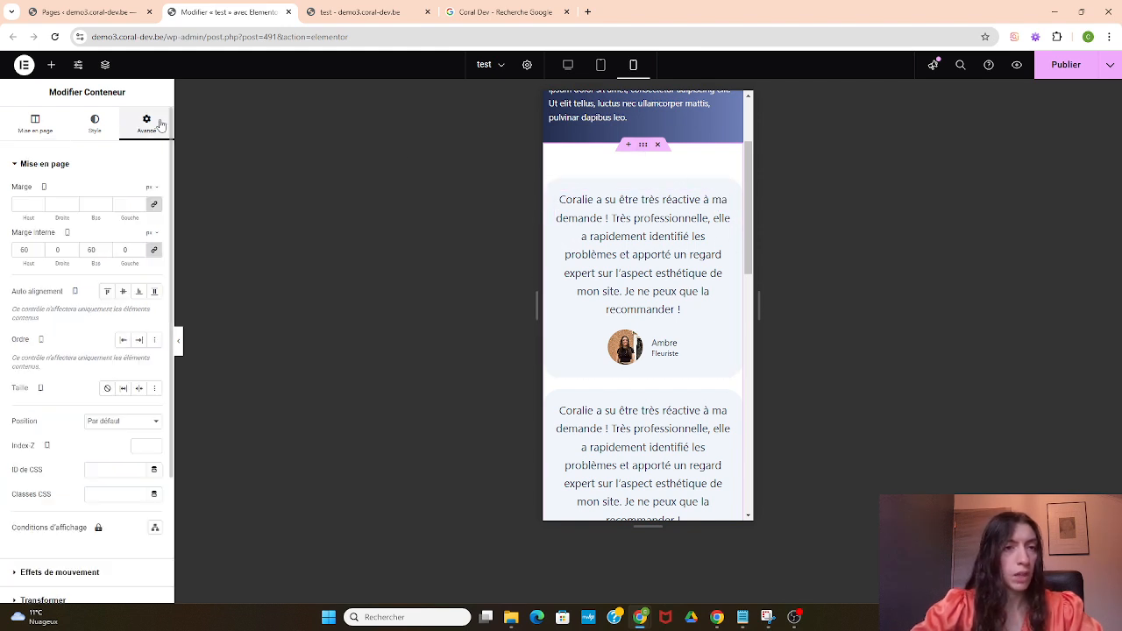
left_click(154, 250)
left_click(17, 251)
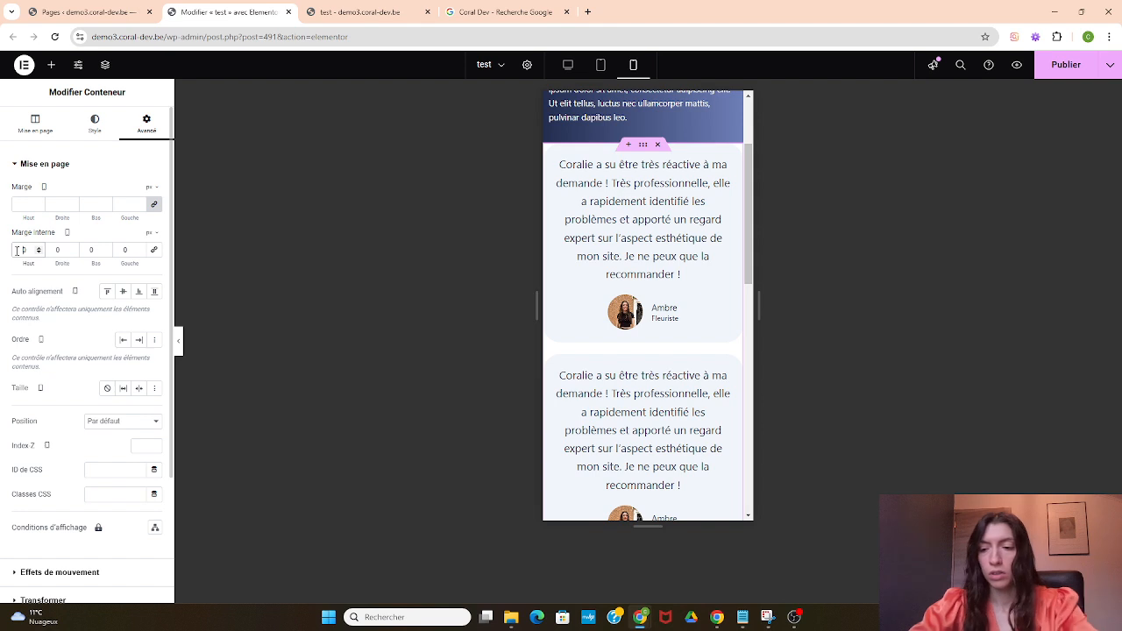
type("40")
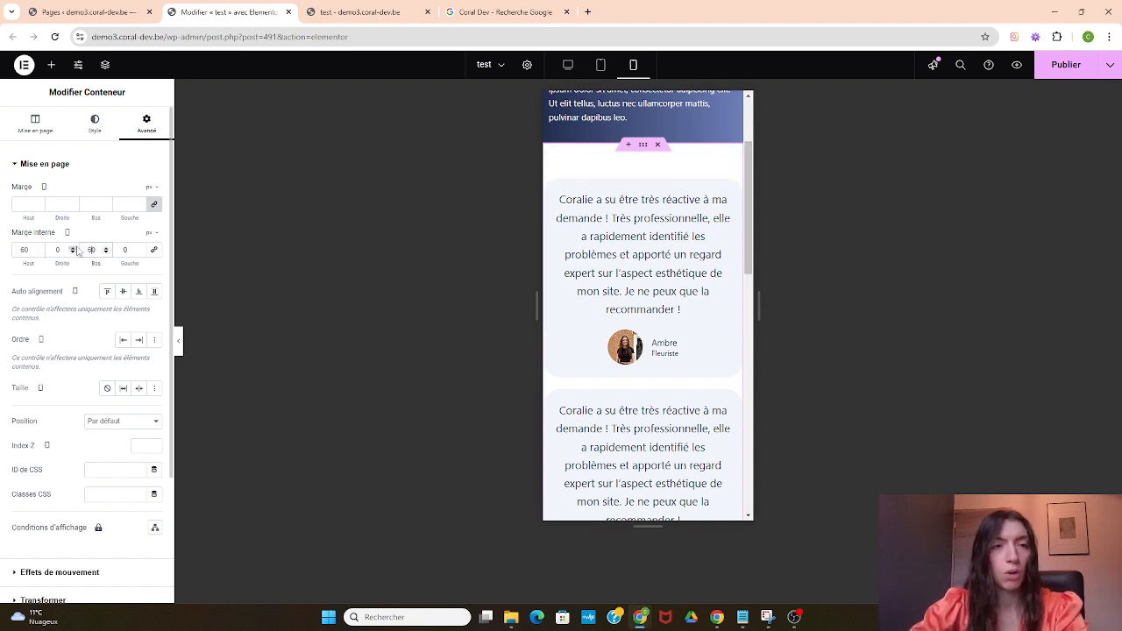
left_click(56, 250)
type("30")
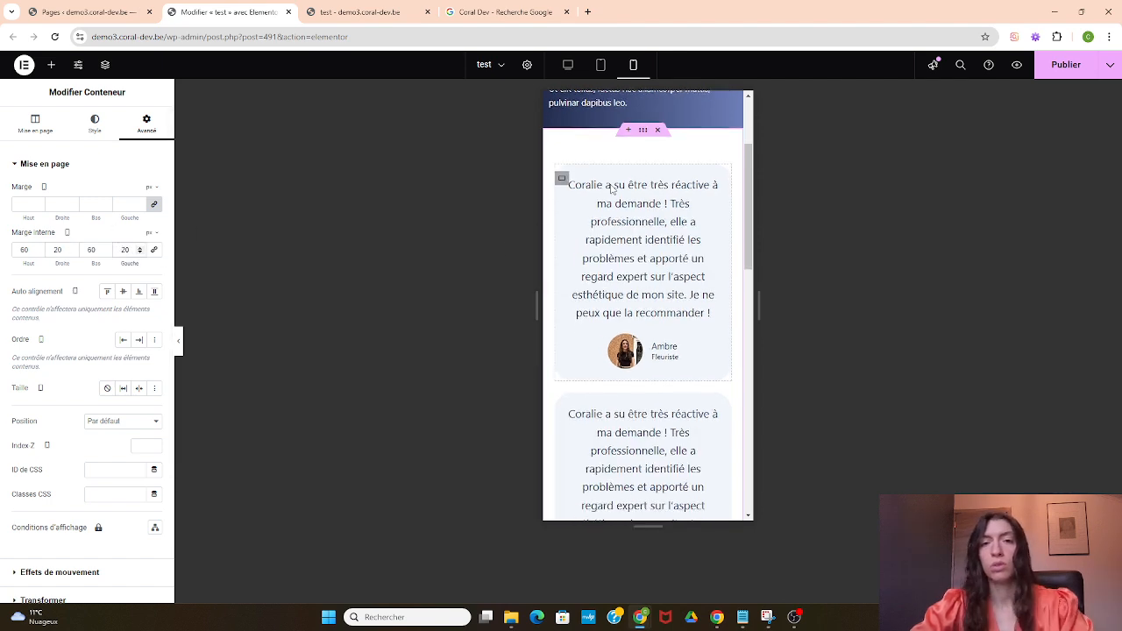
scroll(583, 184, "down", 2)
scroll(612, 189, "down", 6)
scroll(612, 189, "up", 6)
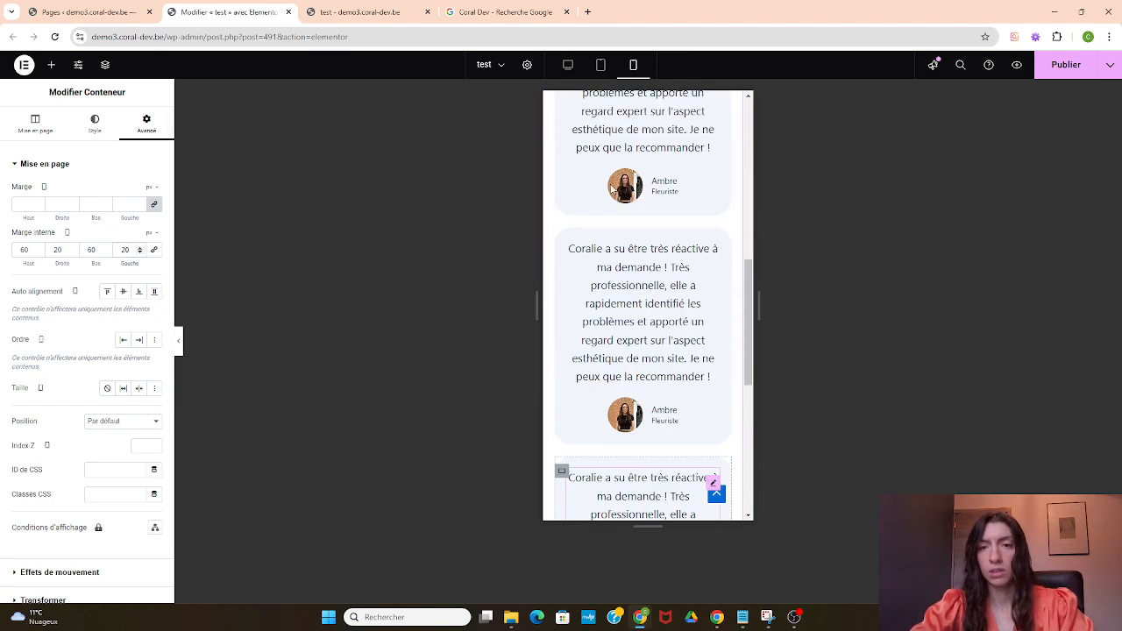
scroll(604, 149, "up", 2)
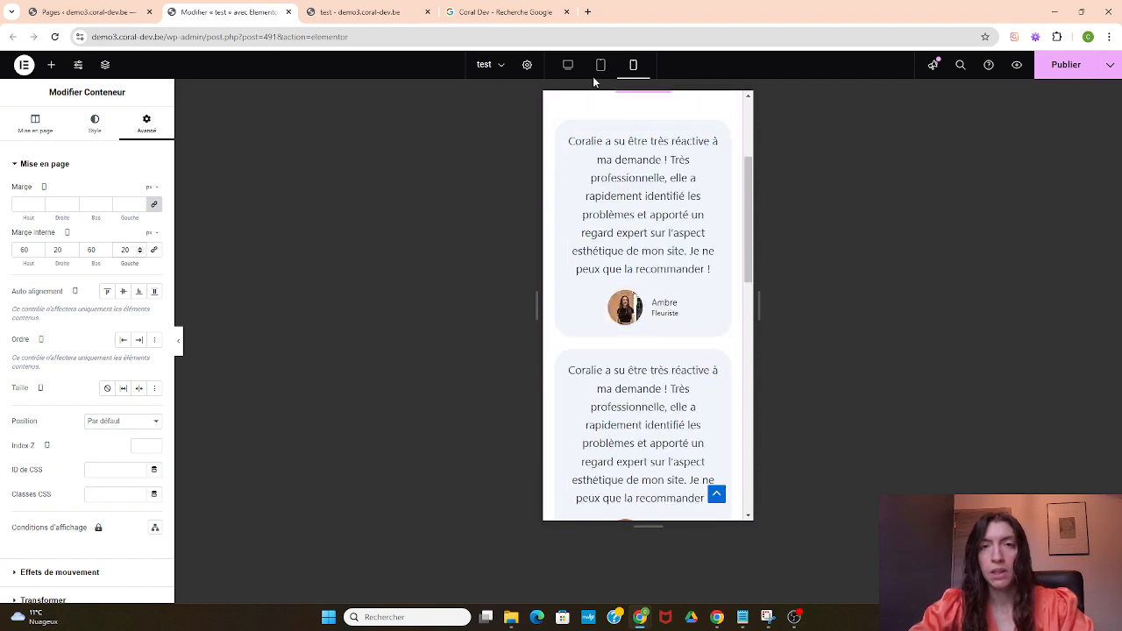
Step: Return to desktop view and review the text, image, name and title fields of the upper-right testimonial
left_click(568, 65)
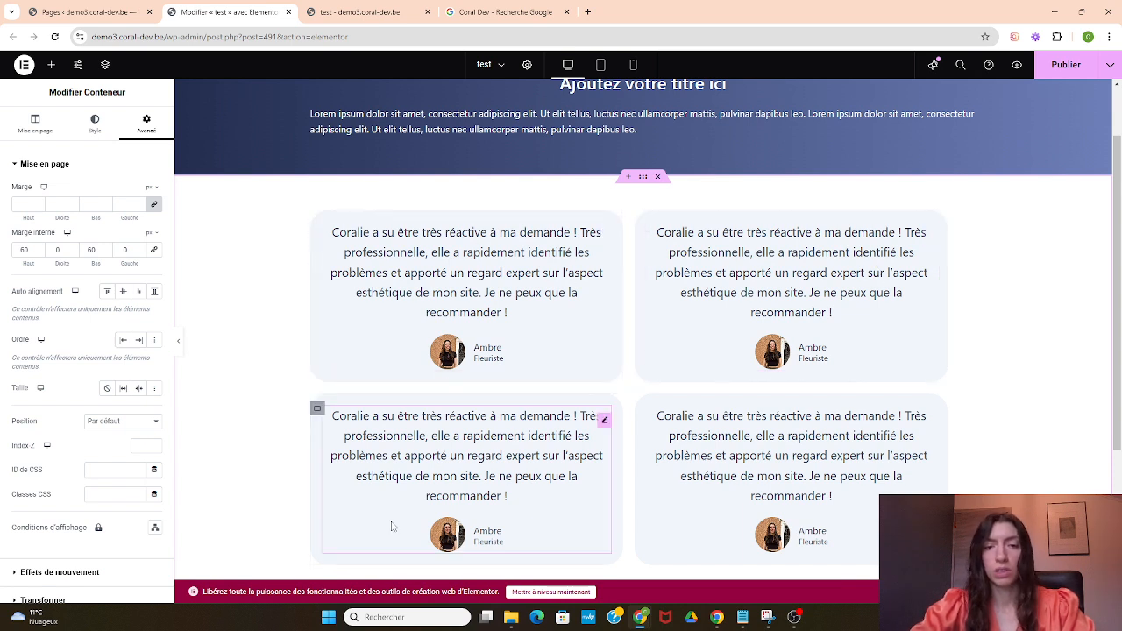
left_click(929, 240)
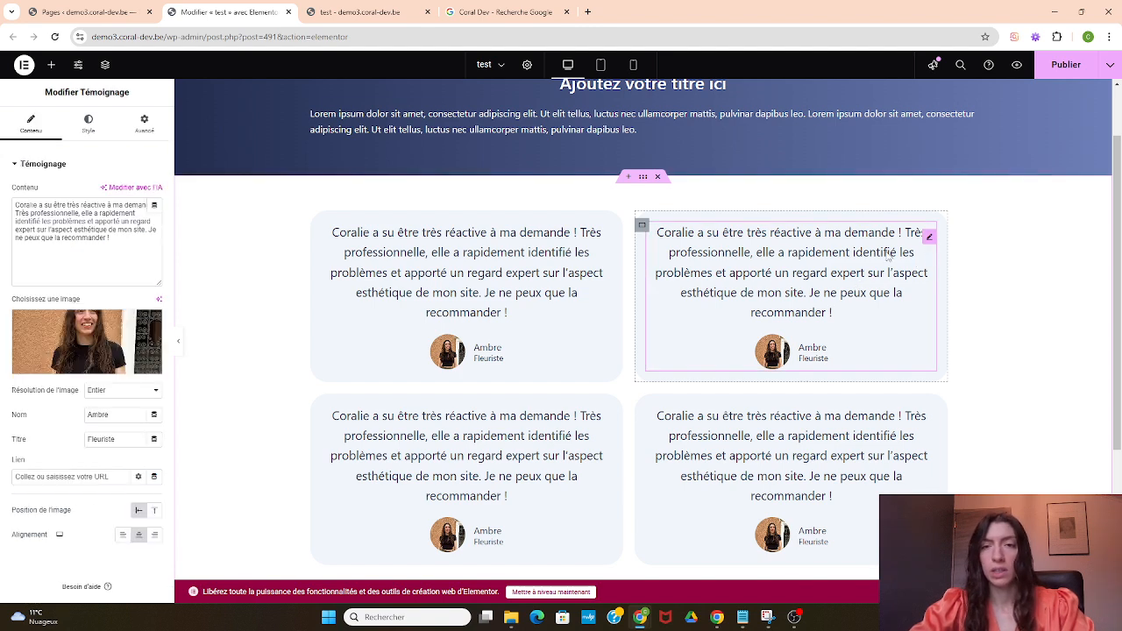
left_click_drag(110, 237, 16, 201)
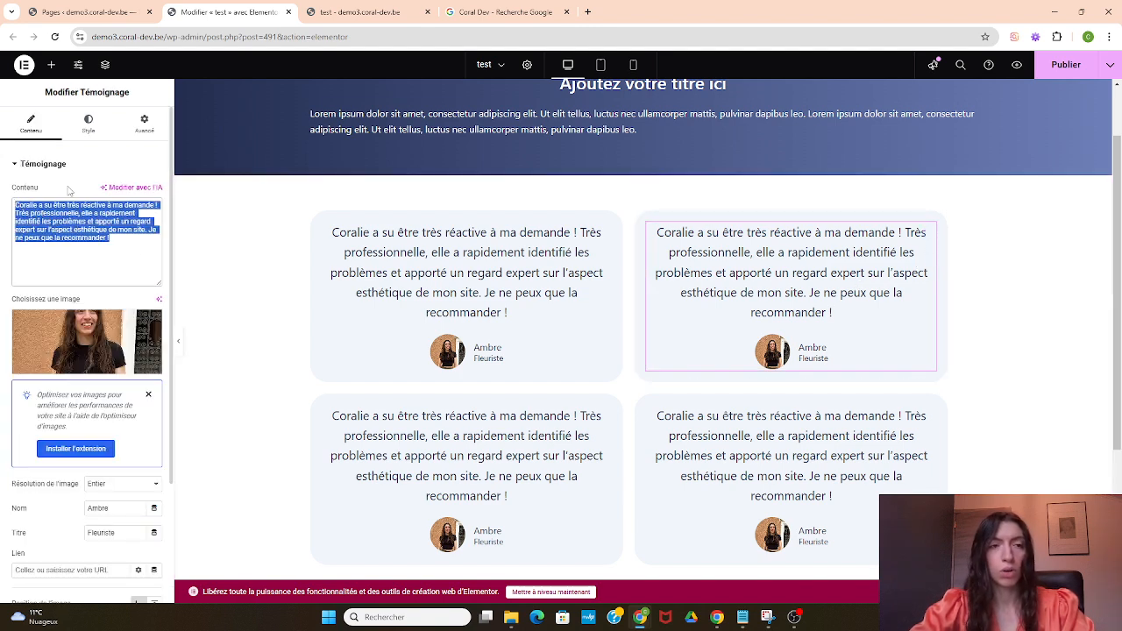
scroll(77, 342, "down", 1)
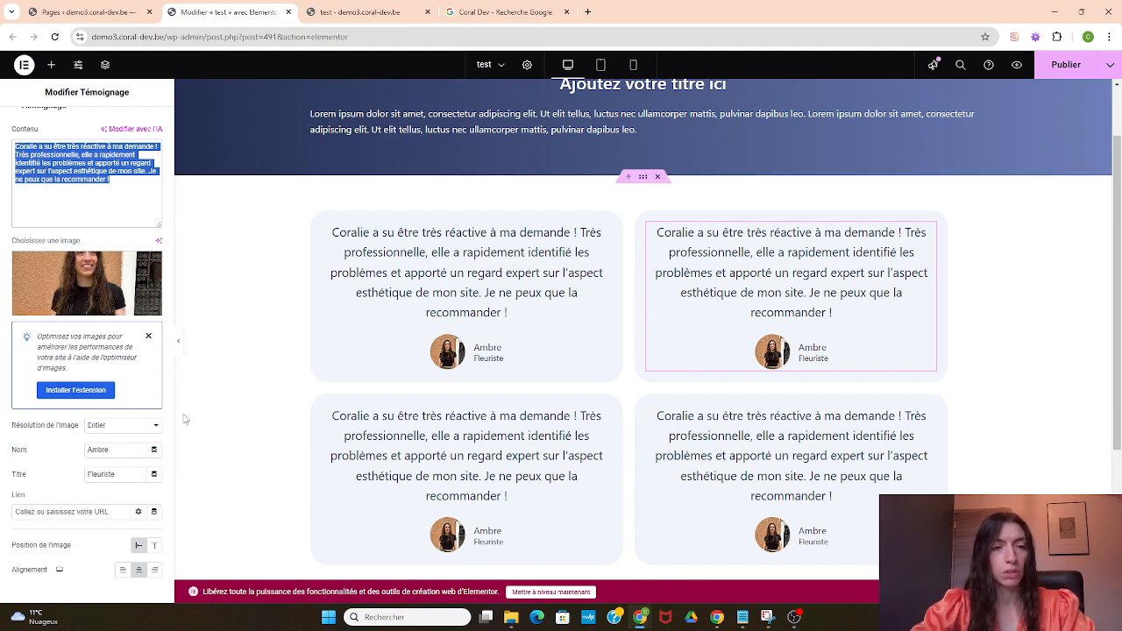
scroll(113, 390, "down", 1)
scroll(113, 385, "down", 1)
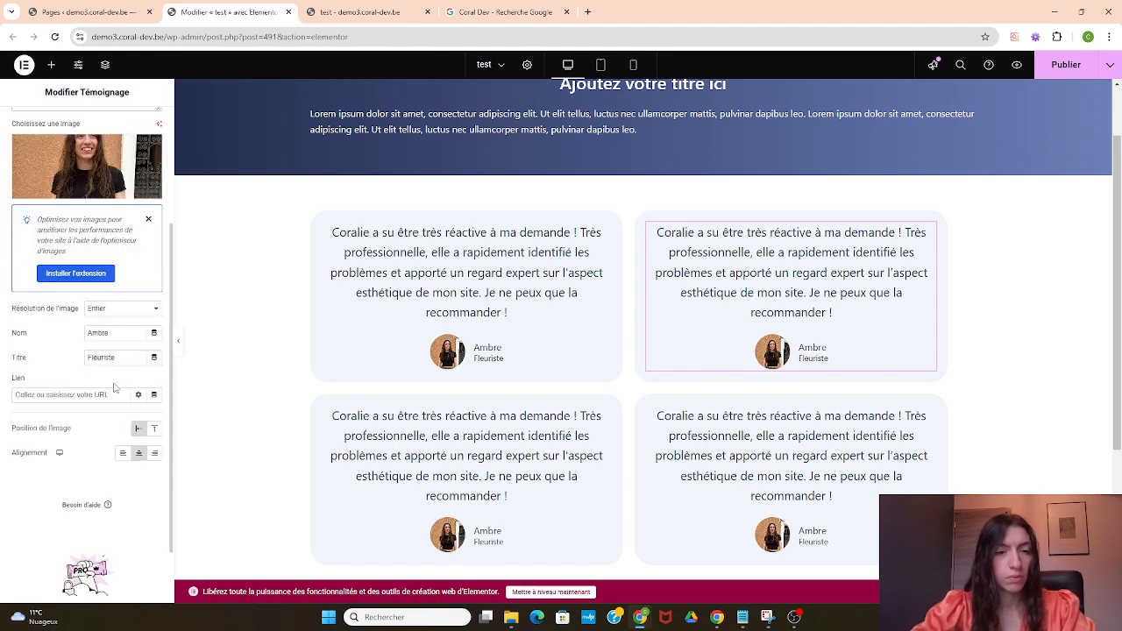
scroll(113, 385, "down", 1)
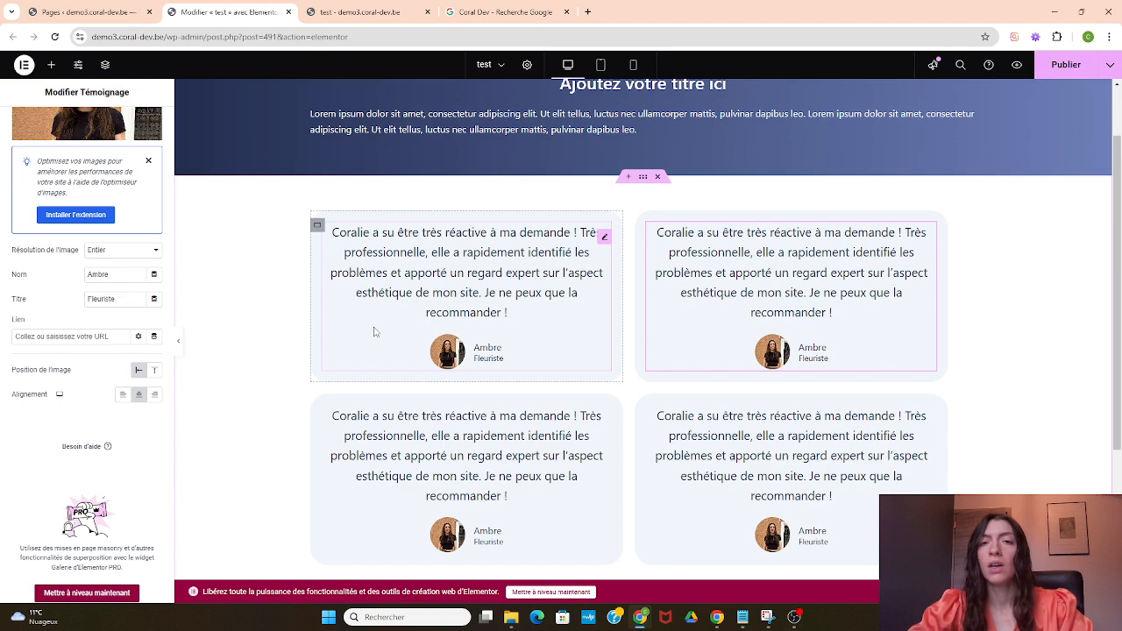
Step: Review the whole testimonial grid on desktop, including a preview with the editing panel hidden
scroll(456, 210, "down", 1)
scroll(456, 211, "down", 5)
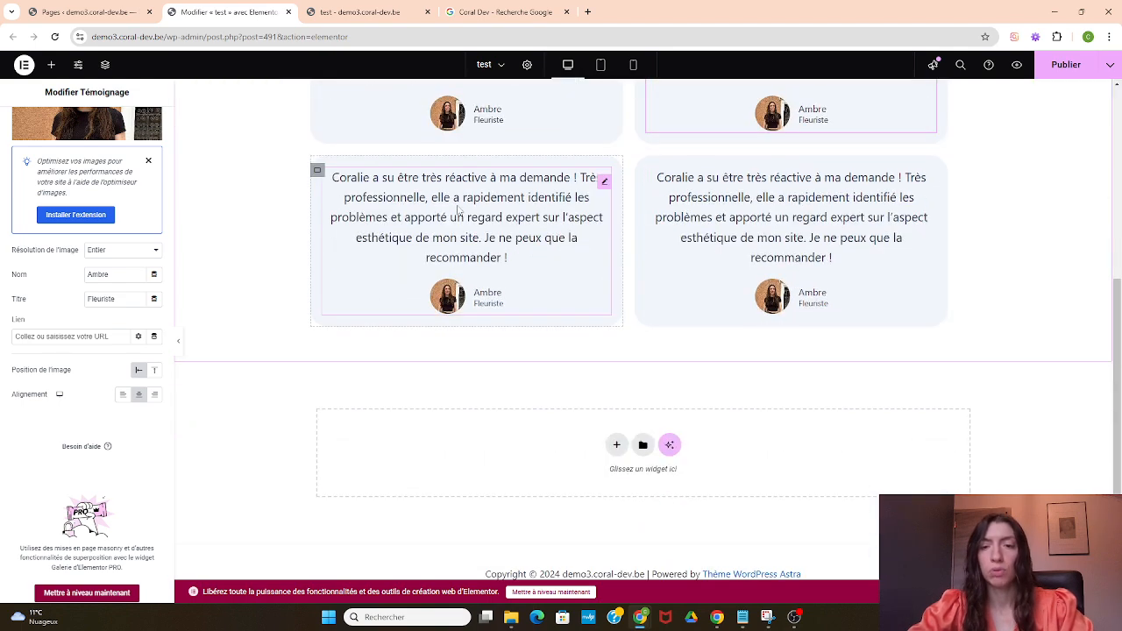
scroll(457, 210, "up", 5)
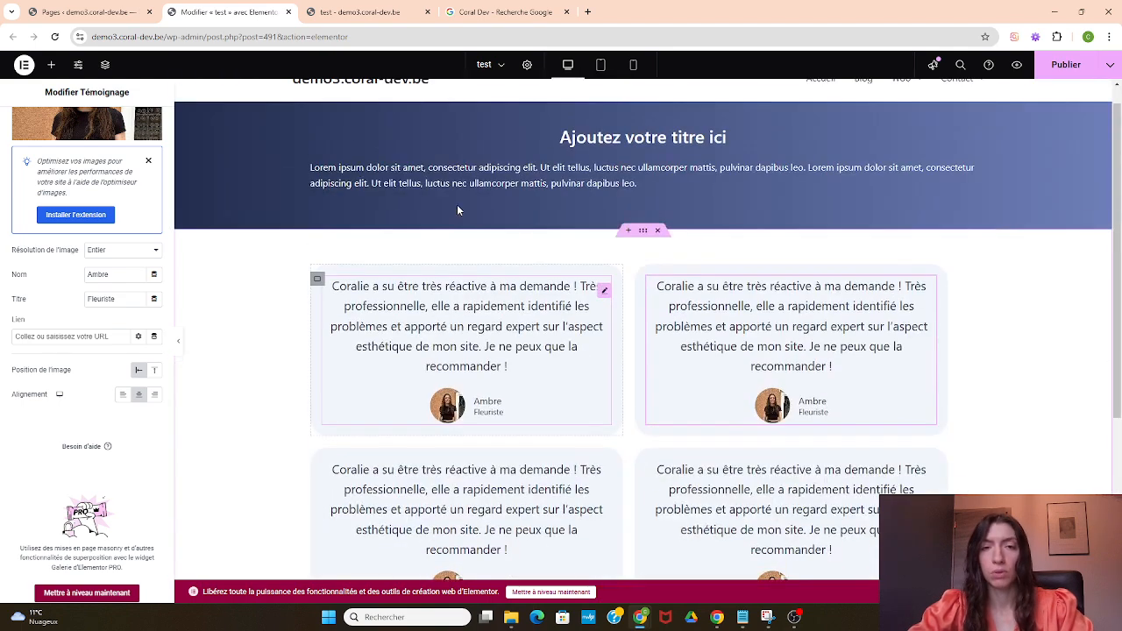
left_click(179, 344)
scroll(167, 347, "down", 1)
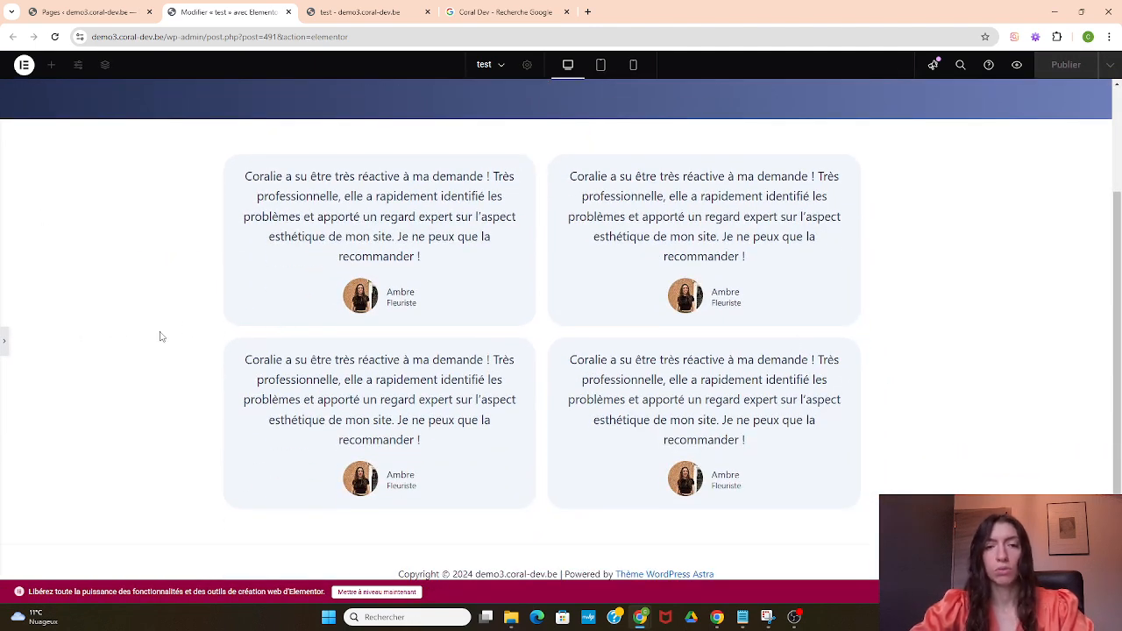
left_click(4, 344)
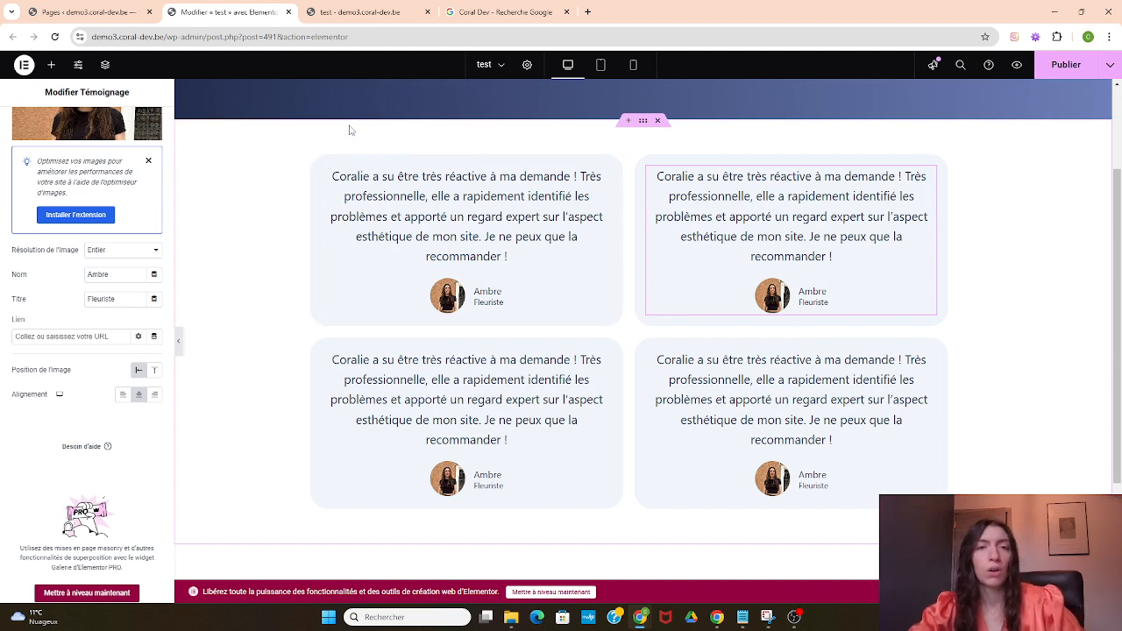
Step: Examine how the four testimonial cards stack in mobile view
left_click(633, 65)
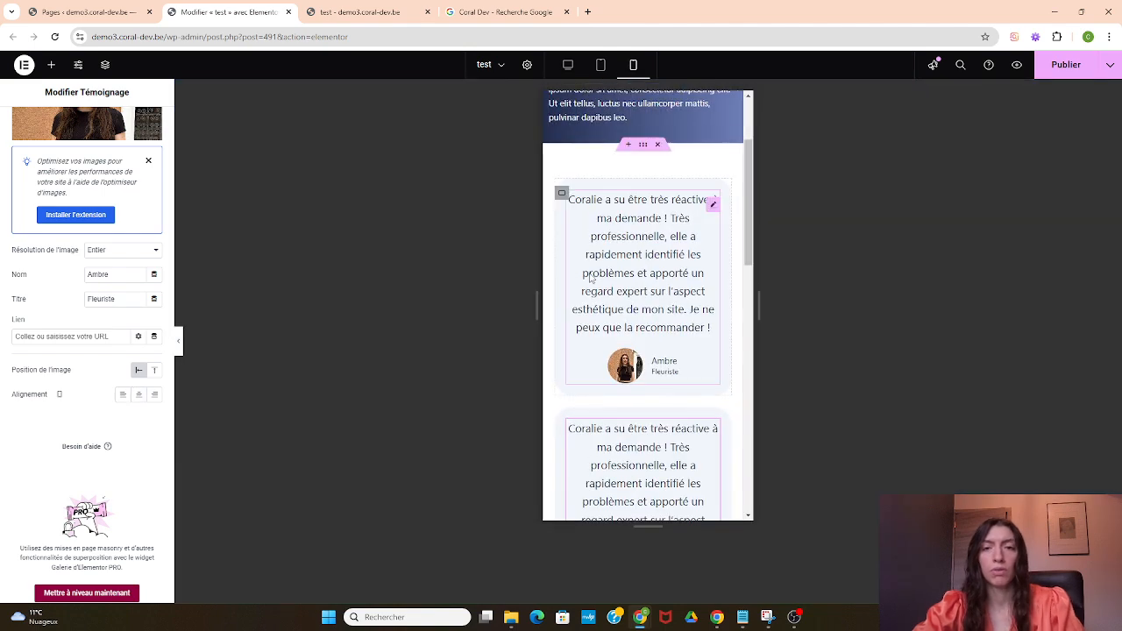
scroll(592, 278, "down", 6)
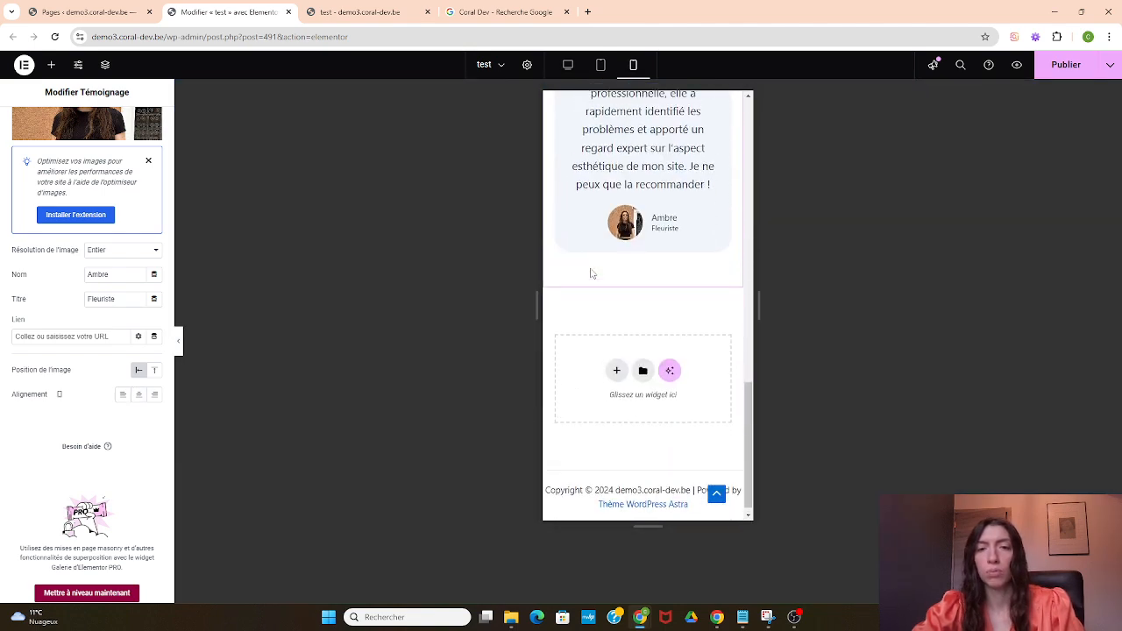
scroll(605, 255, "up", 8)
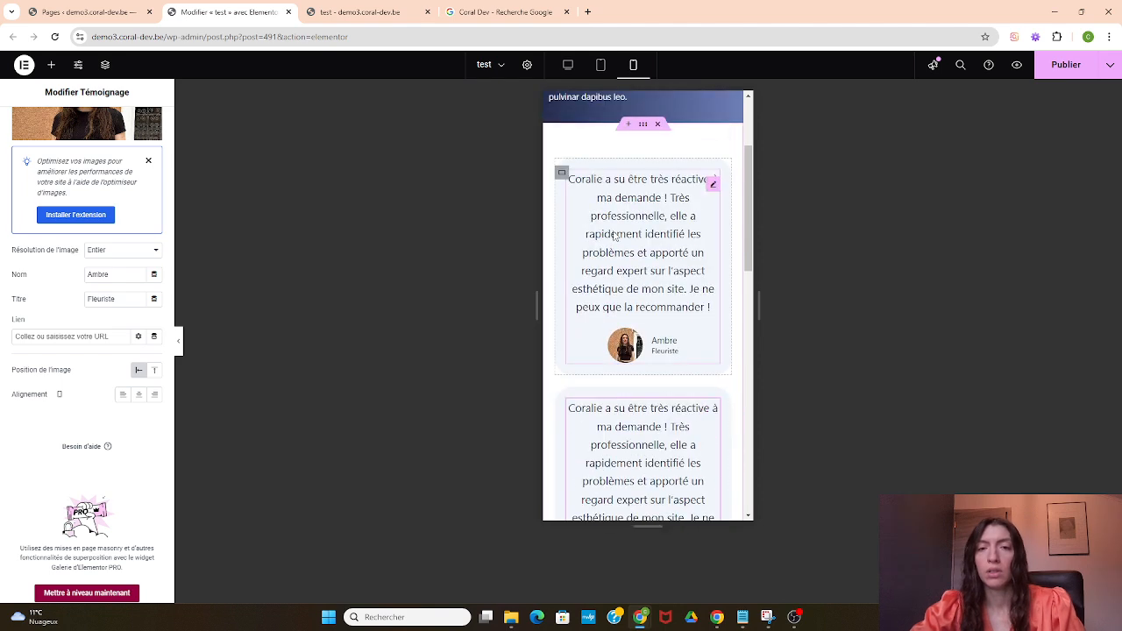
scroll(615, 235, "down", 5)
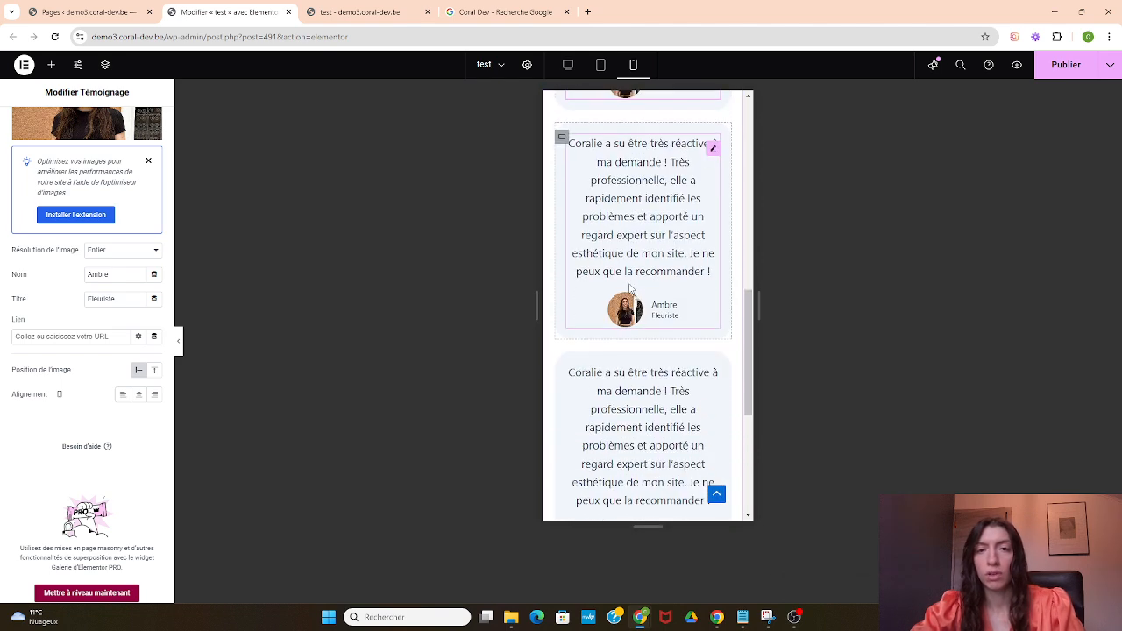
scroll(630, 290, "up", 3)
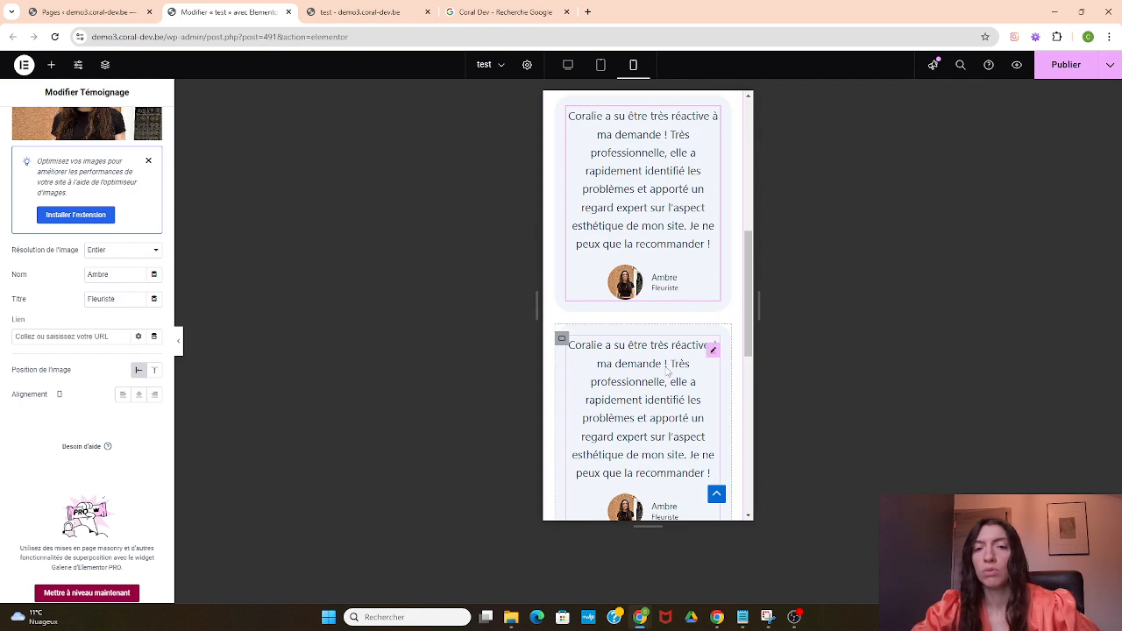
Step: From desktop view, set the lower-right testimonial container to be hidden on Portrait mobile and check the stack in mobile view
left_click(575, 66)
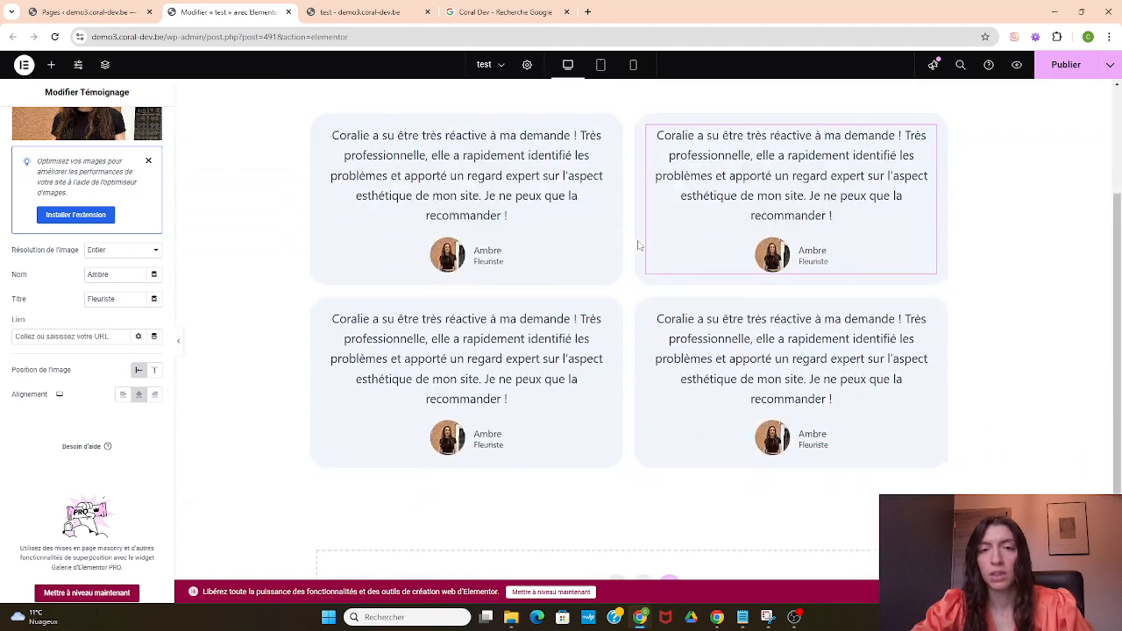
left_click(641, 316)
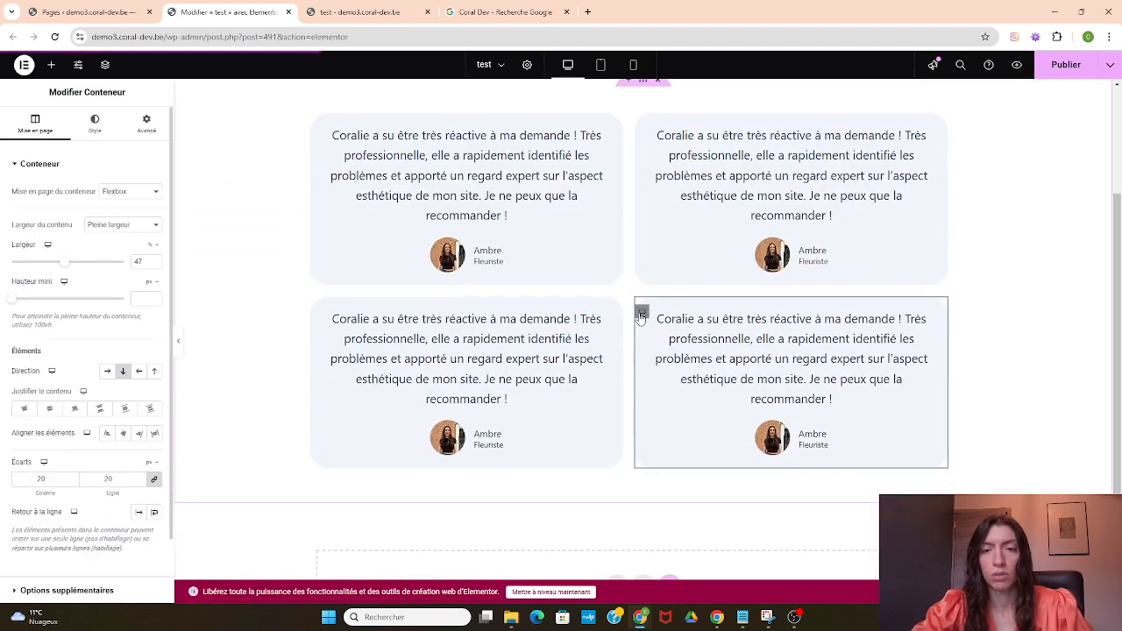
left_click(148, 124)
scroll(108, 290, "down", 3)
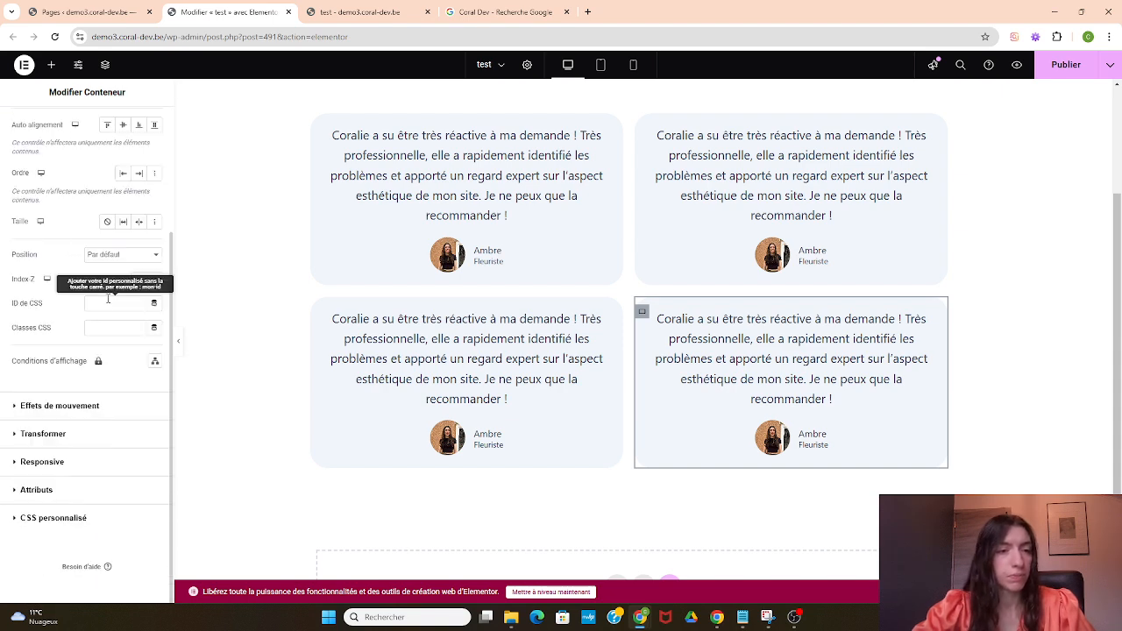
left_click(49, 466)
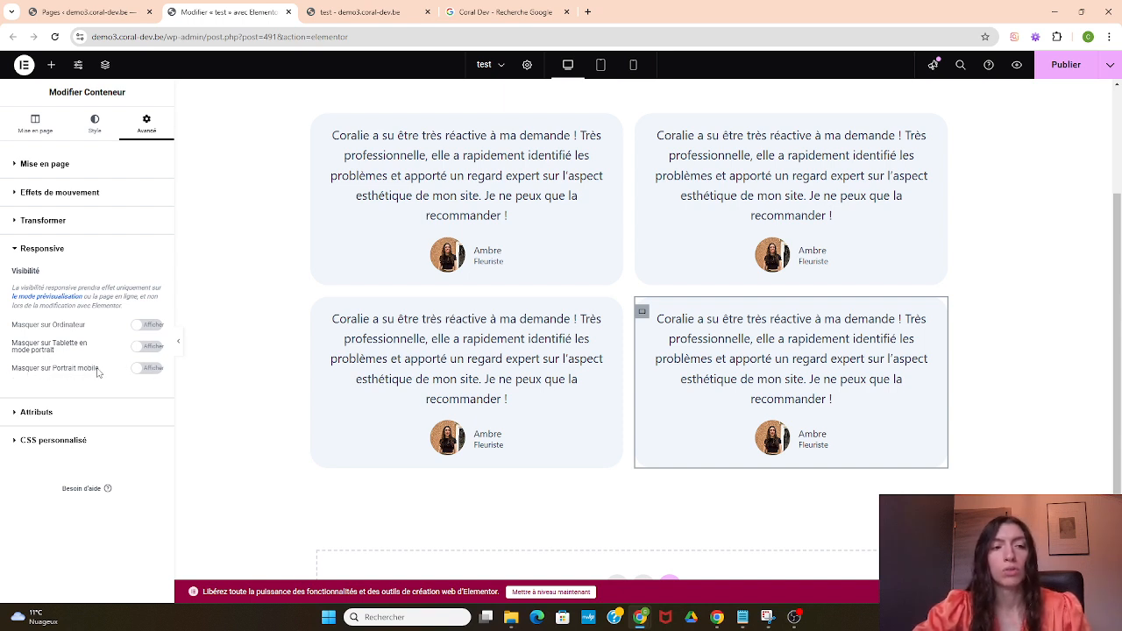
left_click(148, 369)
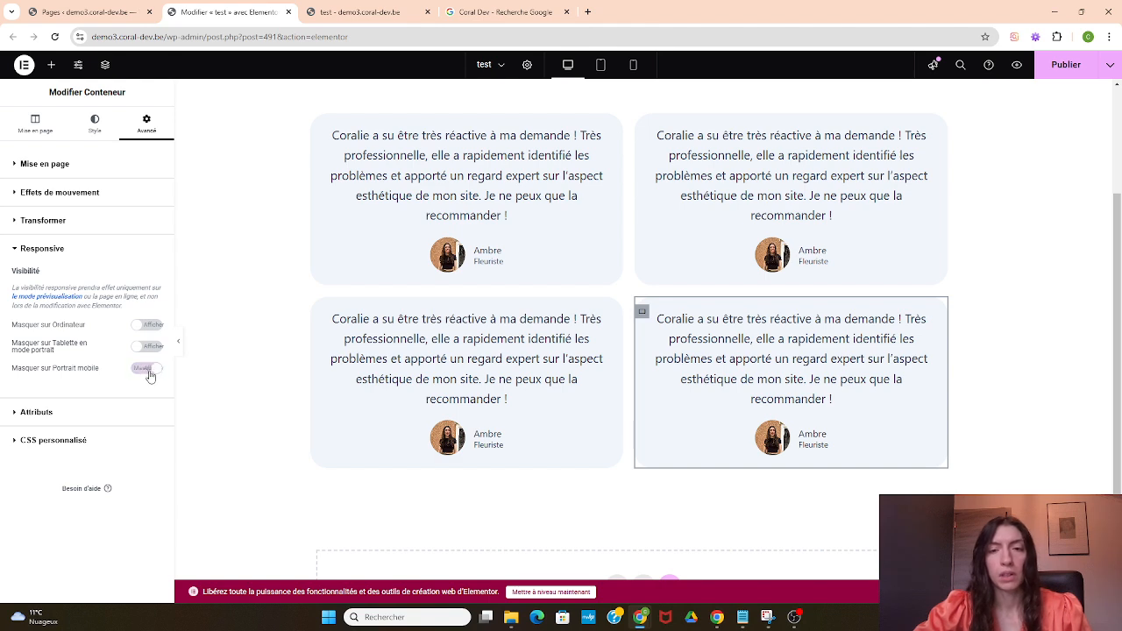
left_click(633, 65)
scroll(614, 309, "down", 3)
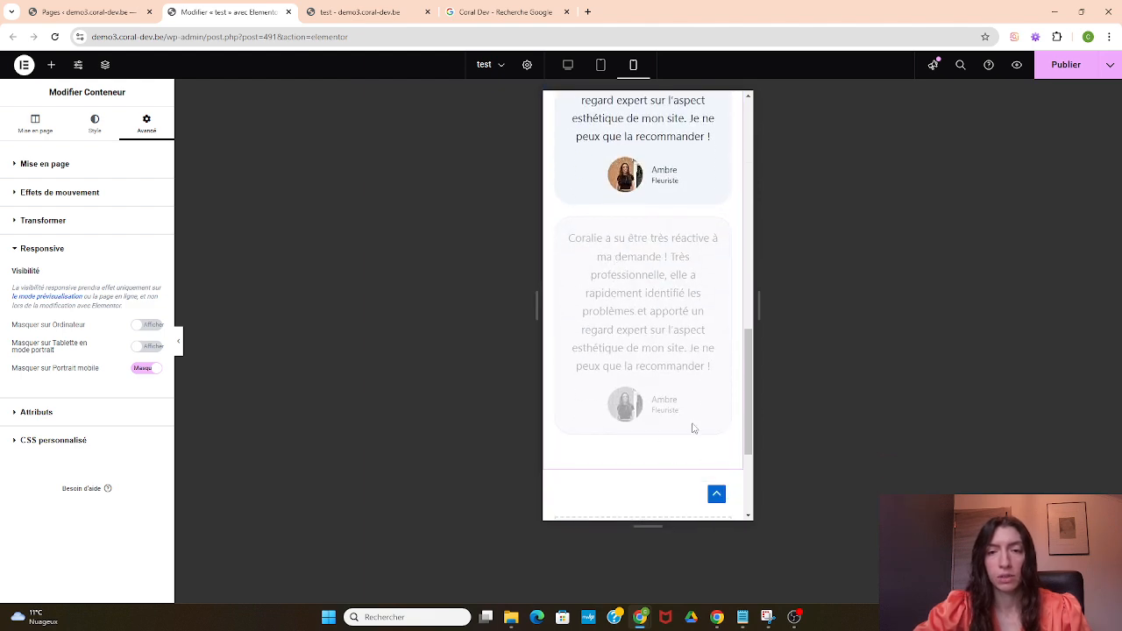
scroll(693, 428, "up", 5)
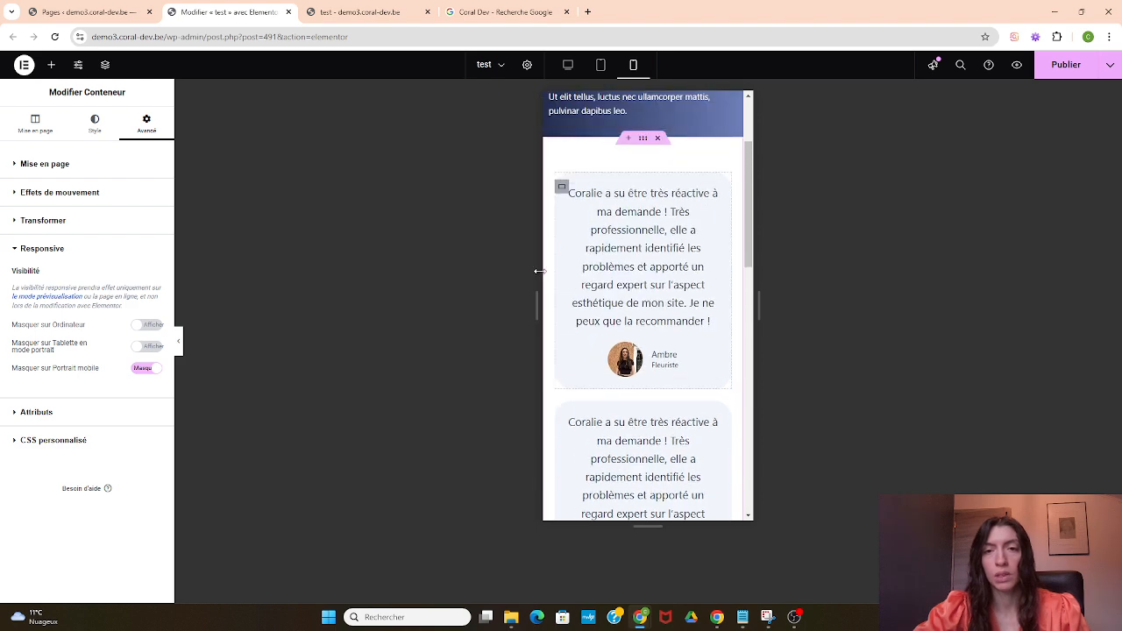
Step: Return to desktop view and set the lower-left testimonial container to be hidden on Portrait mobile
left_click(568, 65)
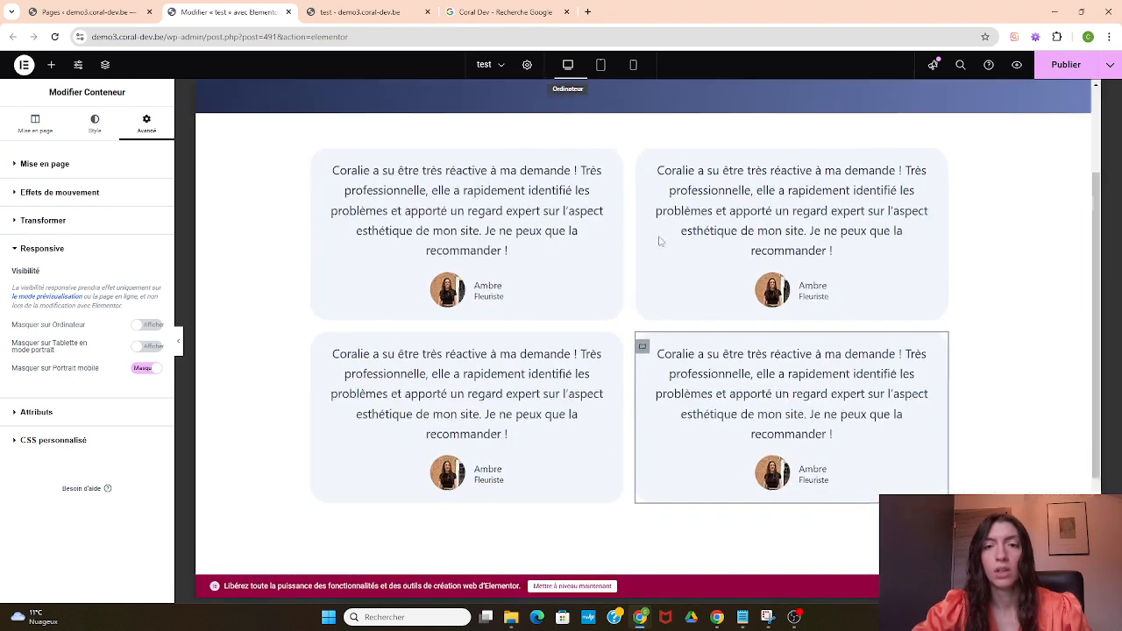
left_click(317, 346)
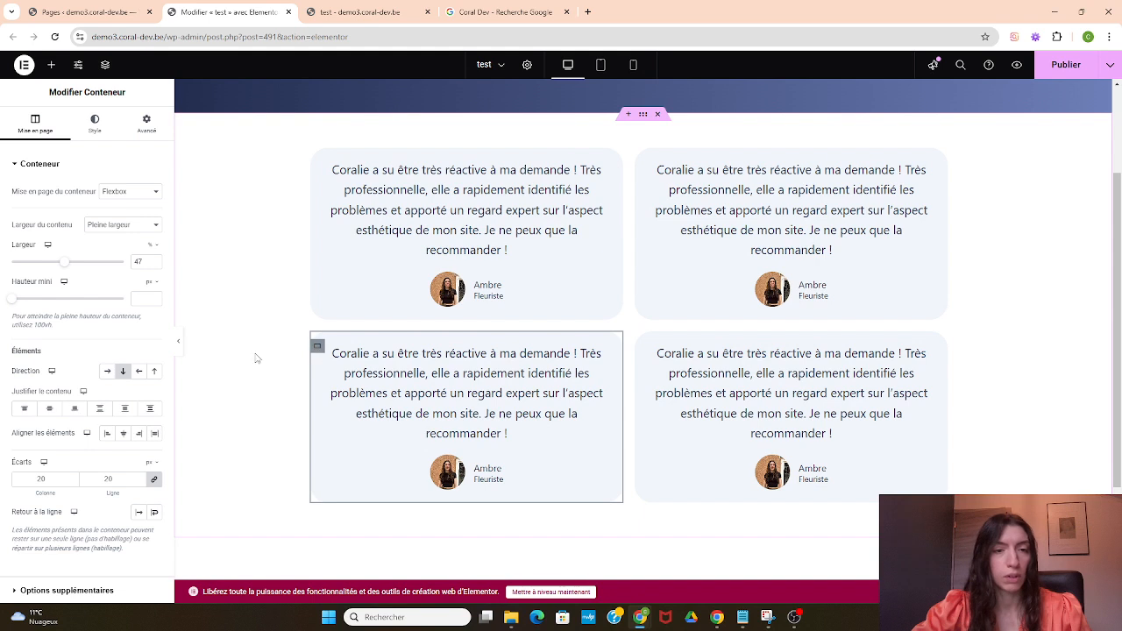
left_click(144, 124)
scroll(105, 375, "down", 3)
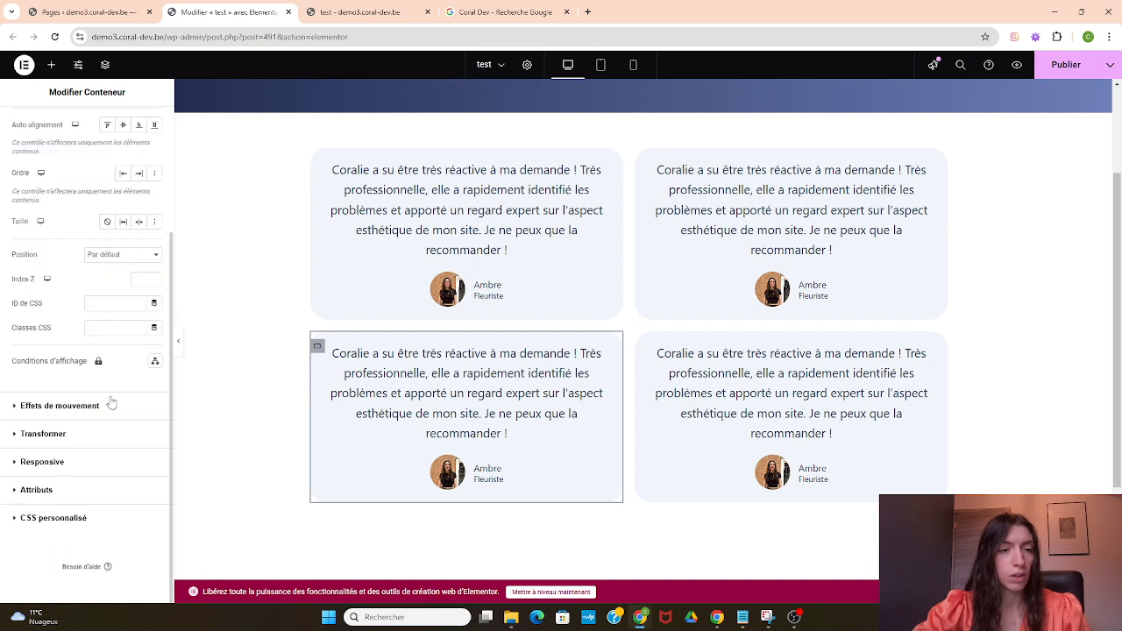
left_click(65, 465)
left_click(147, 369)
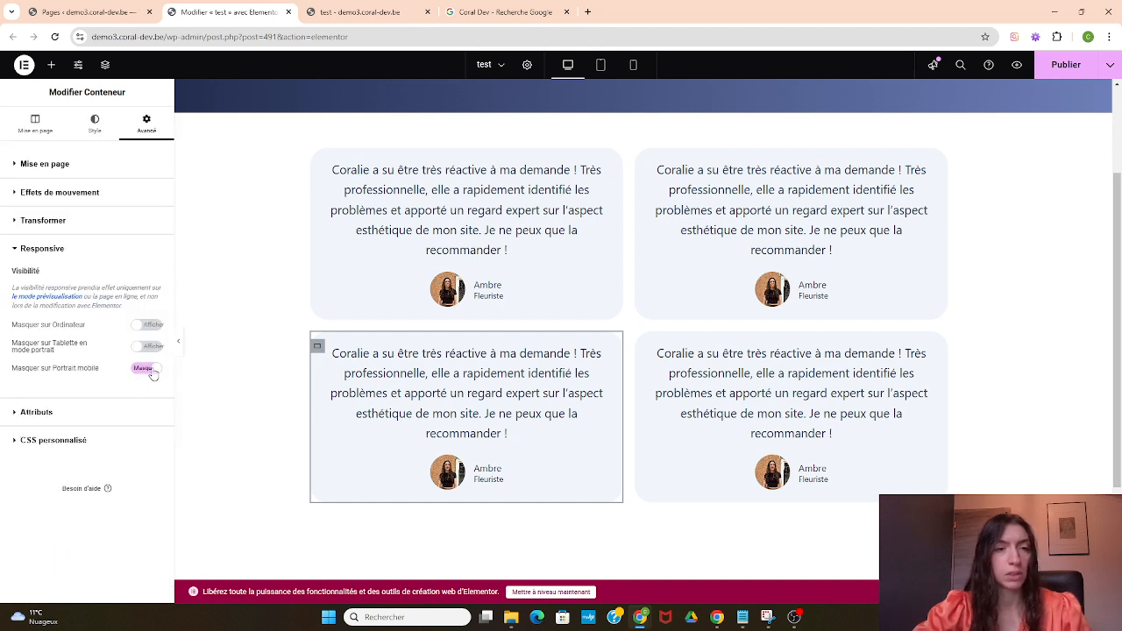
Step: Publish the page and reload the live test page to review the testimonial grid on desktop
left_click(1066, 66)
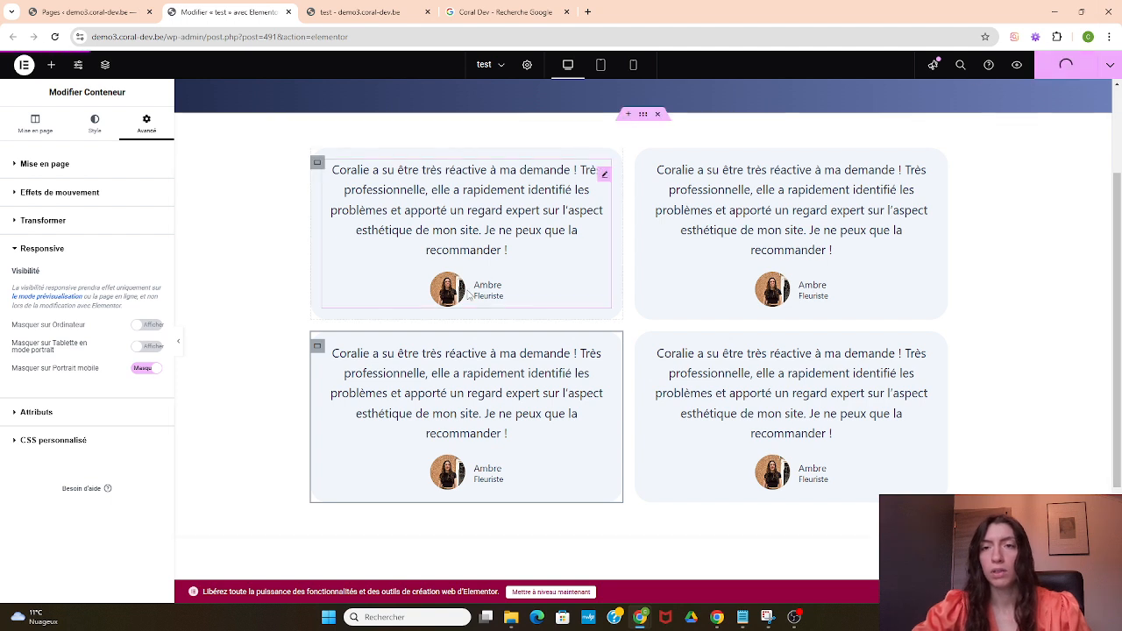
left_click(376, 12)
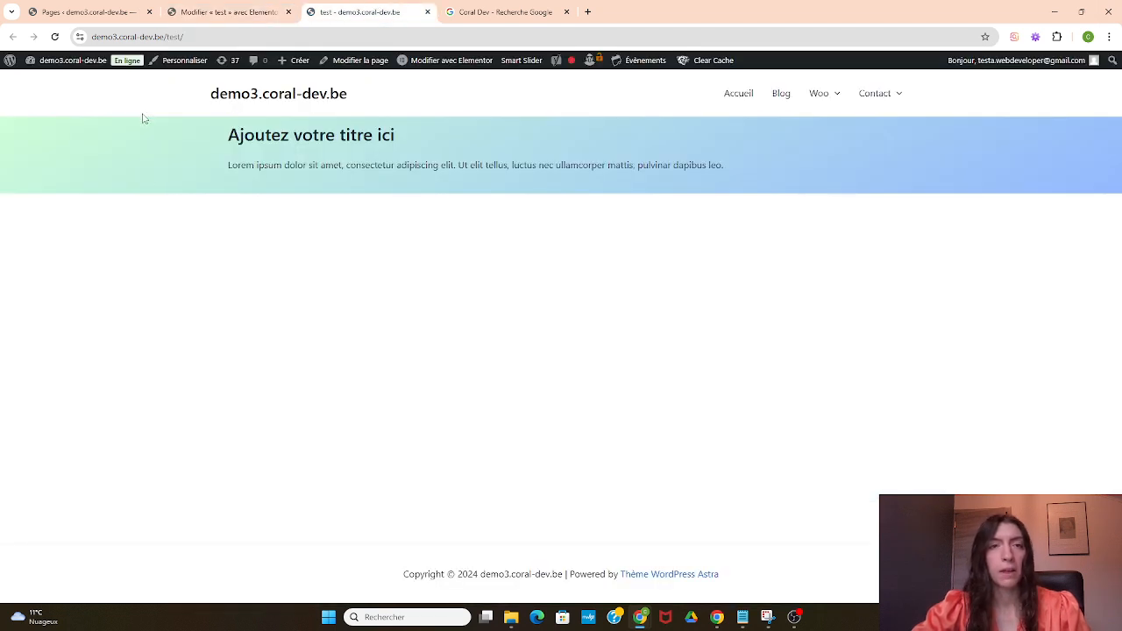
left_click(53, 37)
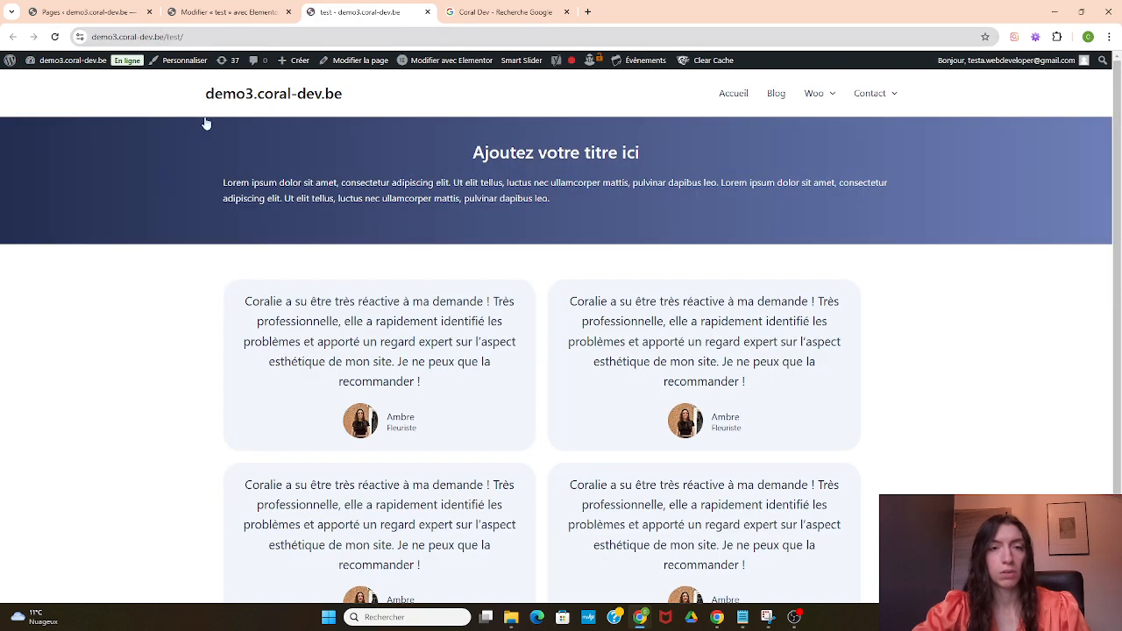
scroll(175, 245, "down", 1)
scroll(175, 245, "down", 1)
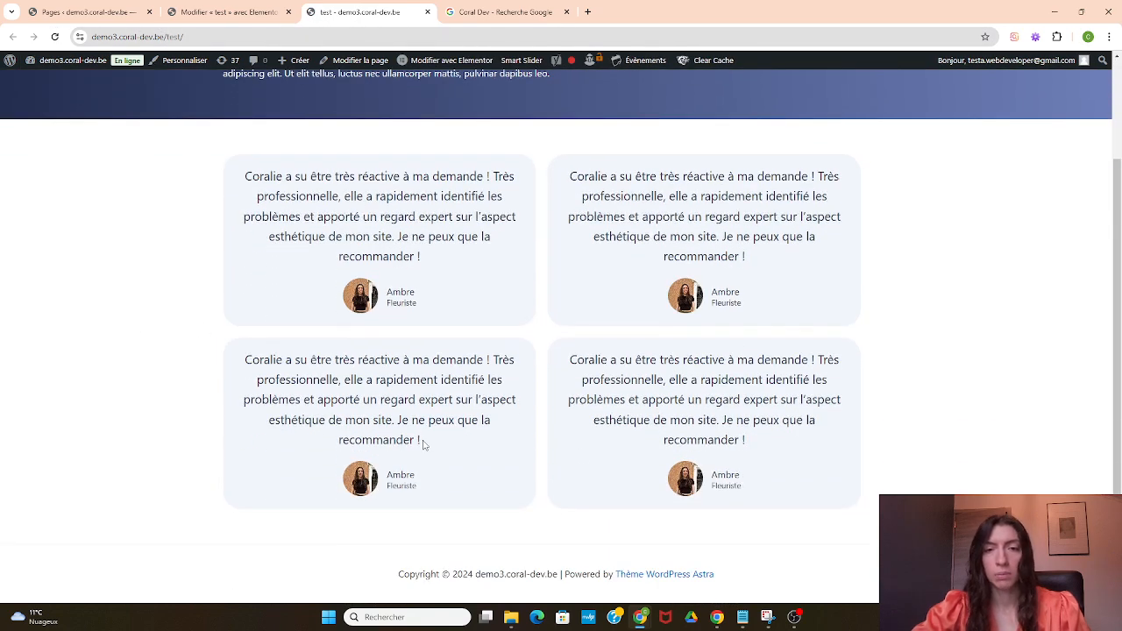
Step: Inspect the live page with the browser's developer tools, review the testimonials in the mobile emulation, and close the tools
right_click(993, 342)
left_click(899, 324)
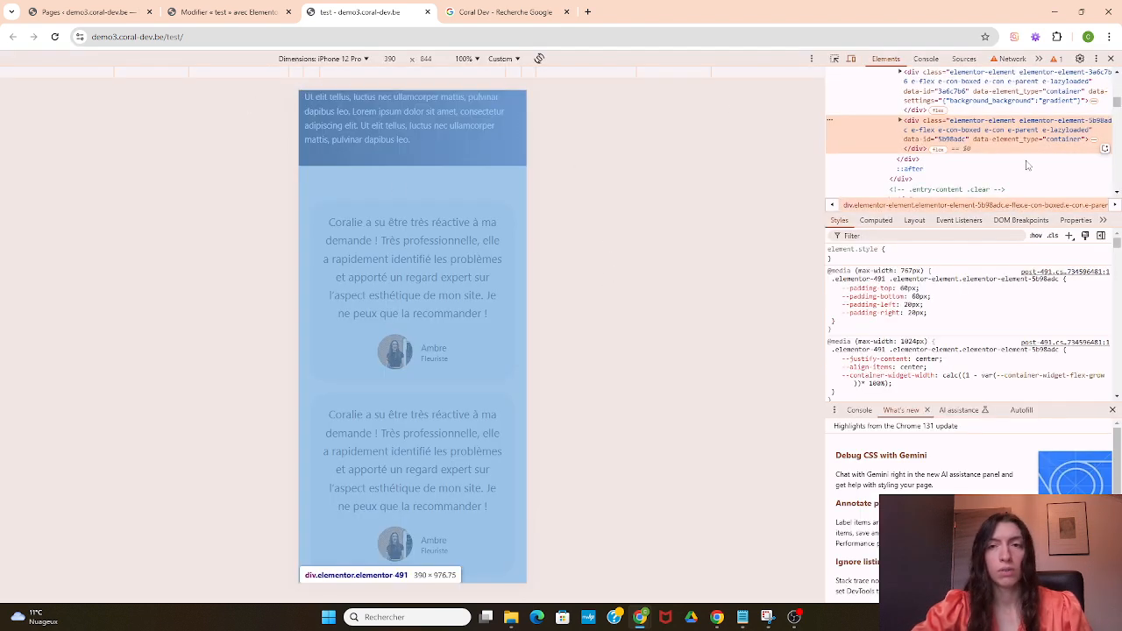
scroll(509, 143, "down", 2)
scroll(509, 143, "up", 3)
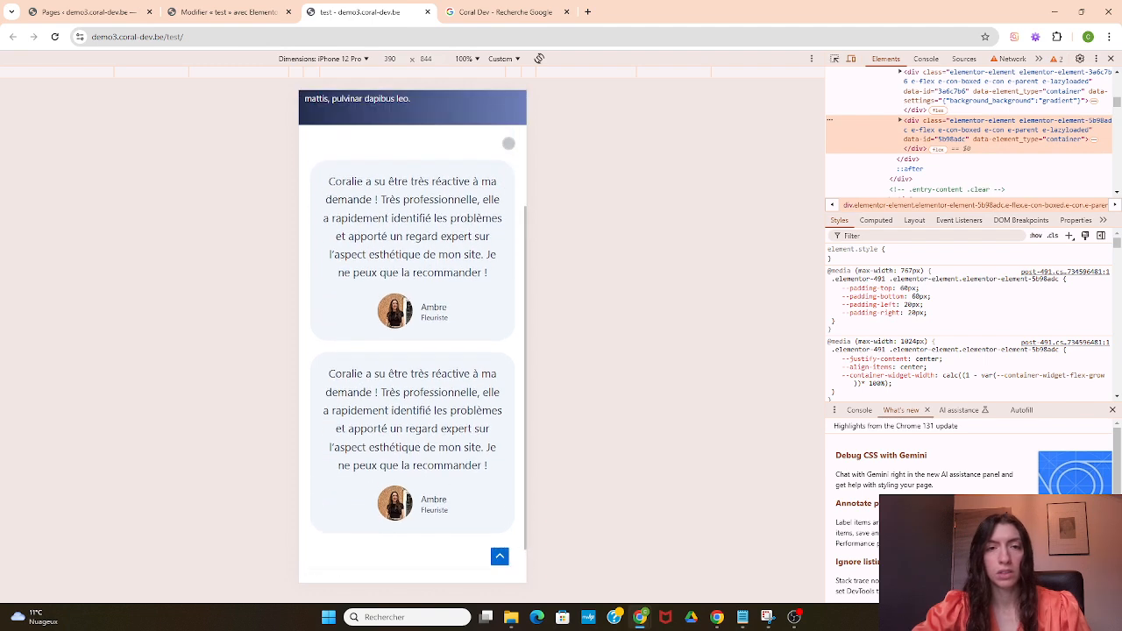
scroll(508, 143, "down", 3)
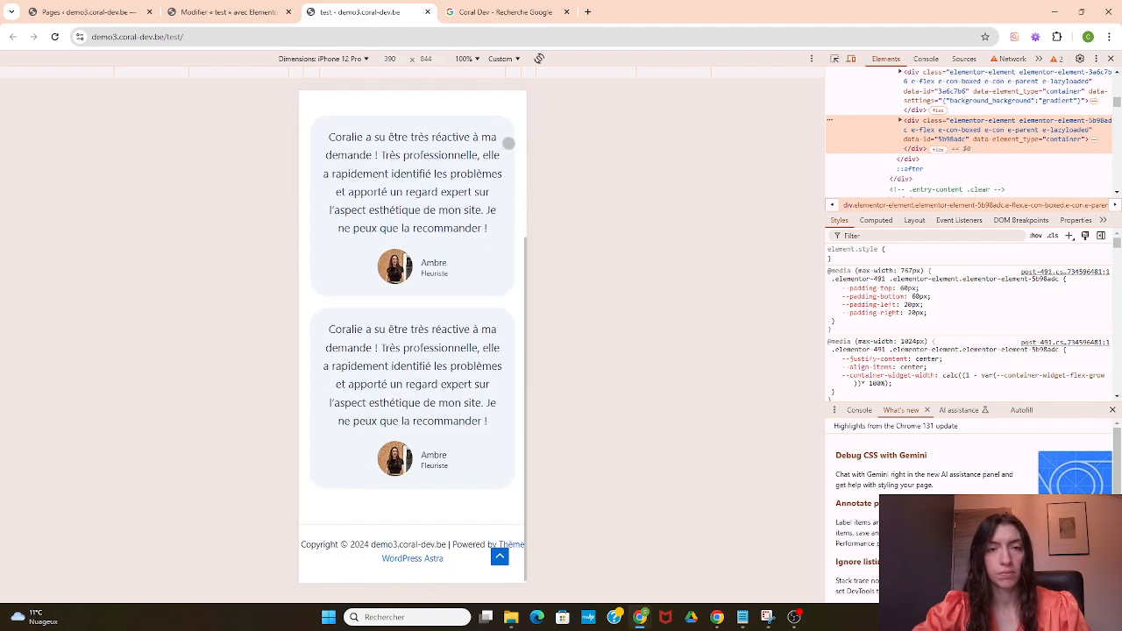
scroll(509, 143, "up", 3)
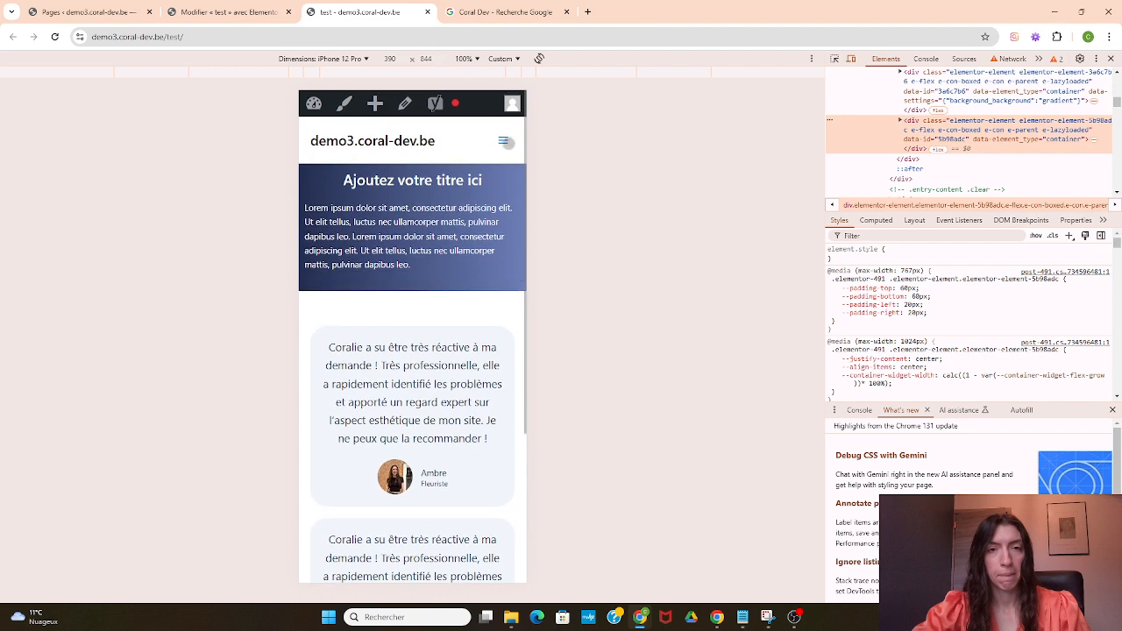
left_click(1111, 58)
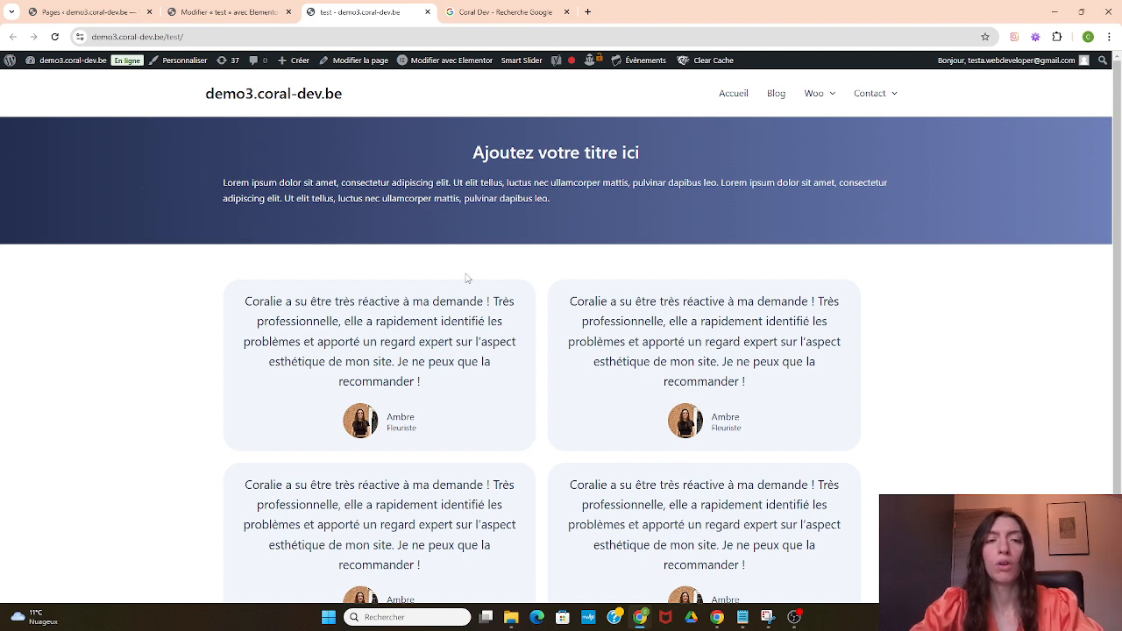
Step: Reopen the developer tools on the live page and compare the layout with device emulation off and on
right_click(796, 267)
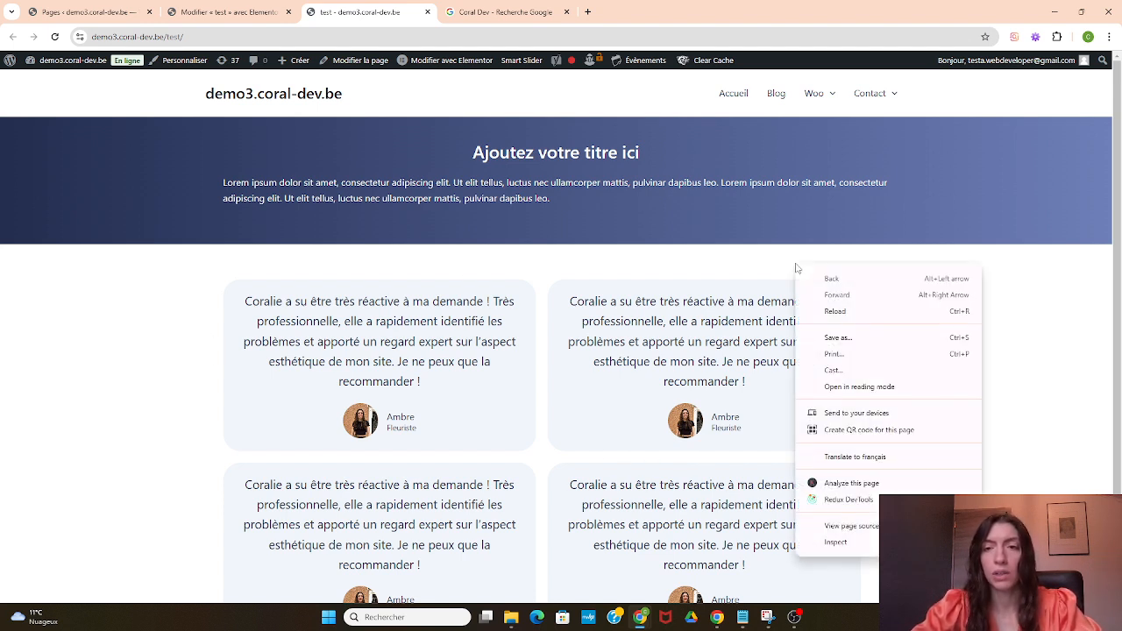
left_click(836, 543)
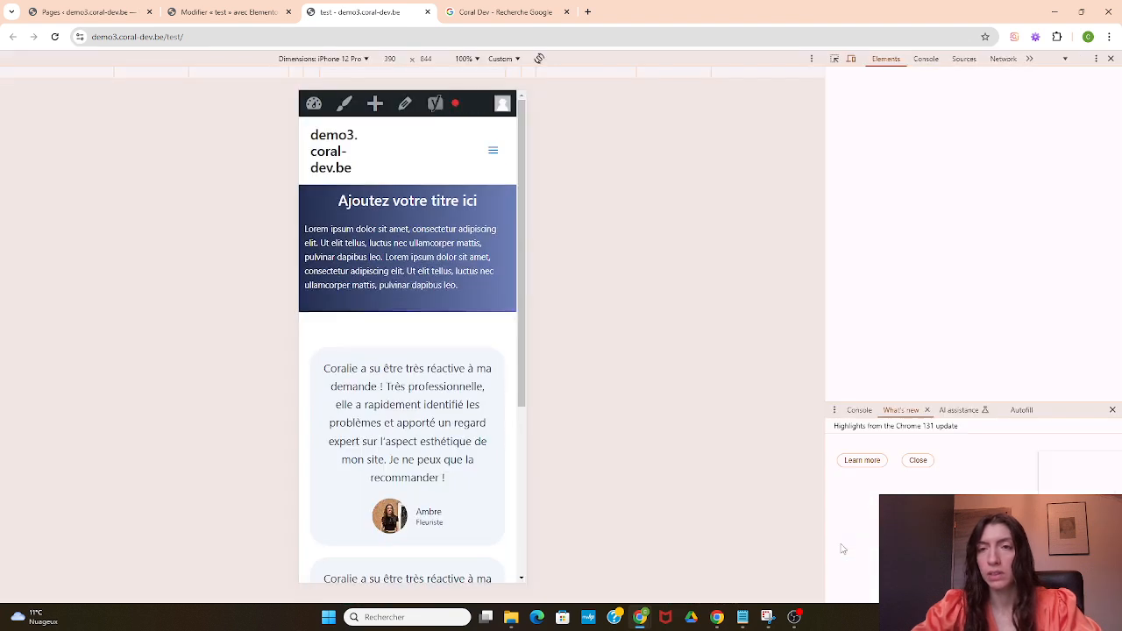
left_click(850, 58)
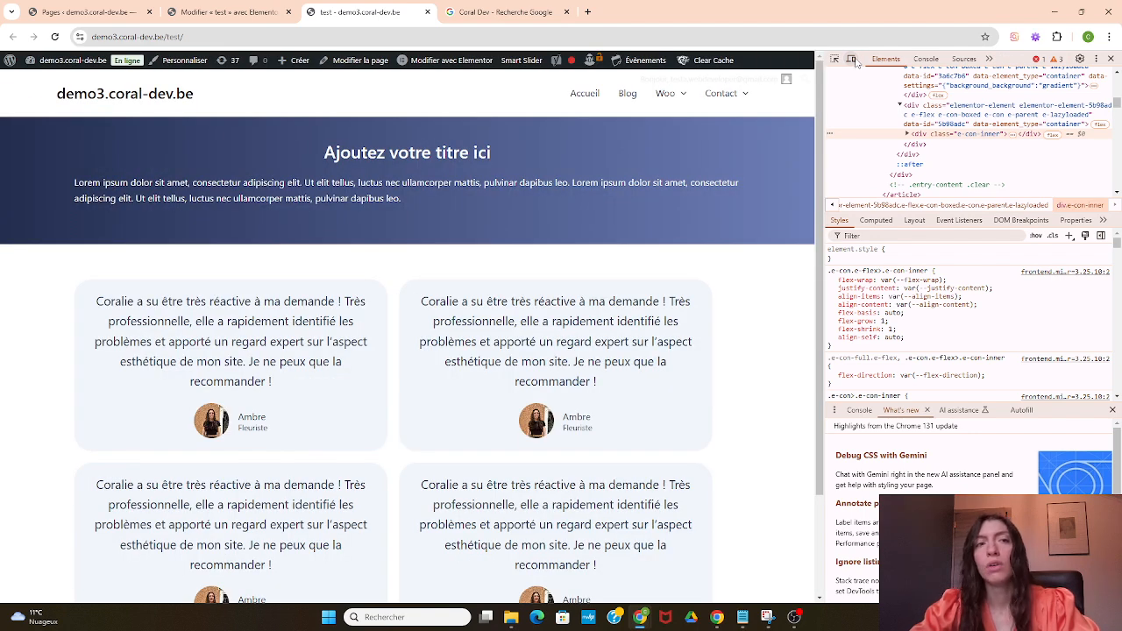
left_click(851, 60)
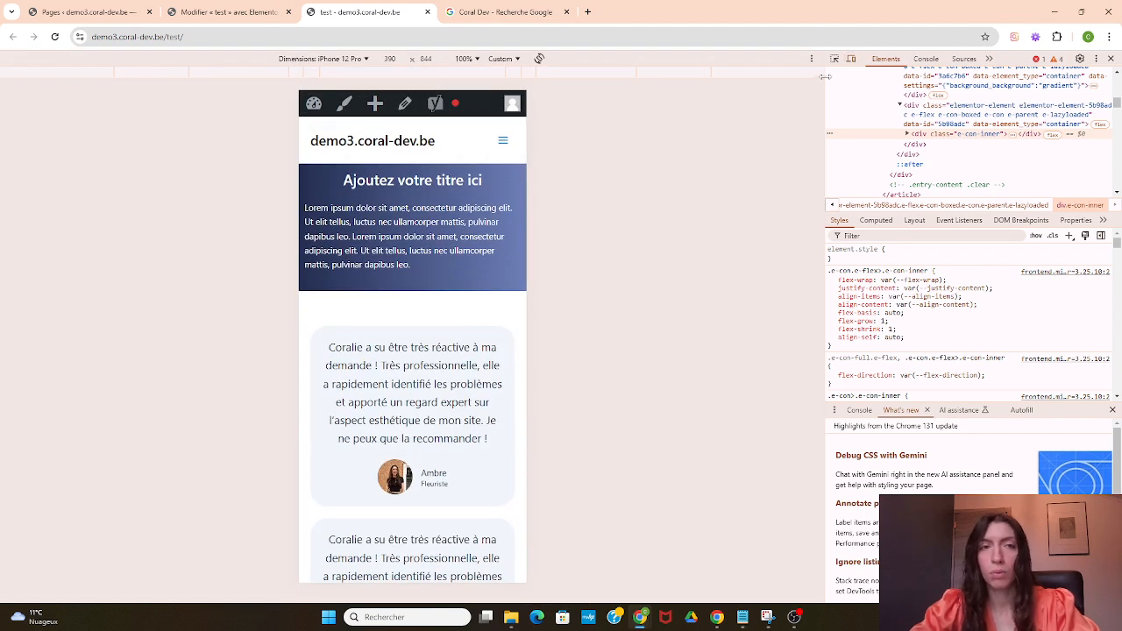
Step: Preview the testimonials on the live page at iPhone SE and Samsung Galaxy S8+ dimensions
left_click(354, 59)
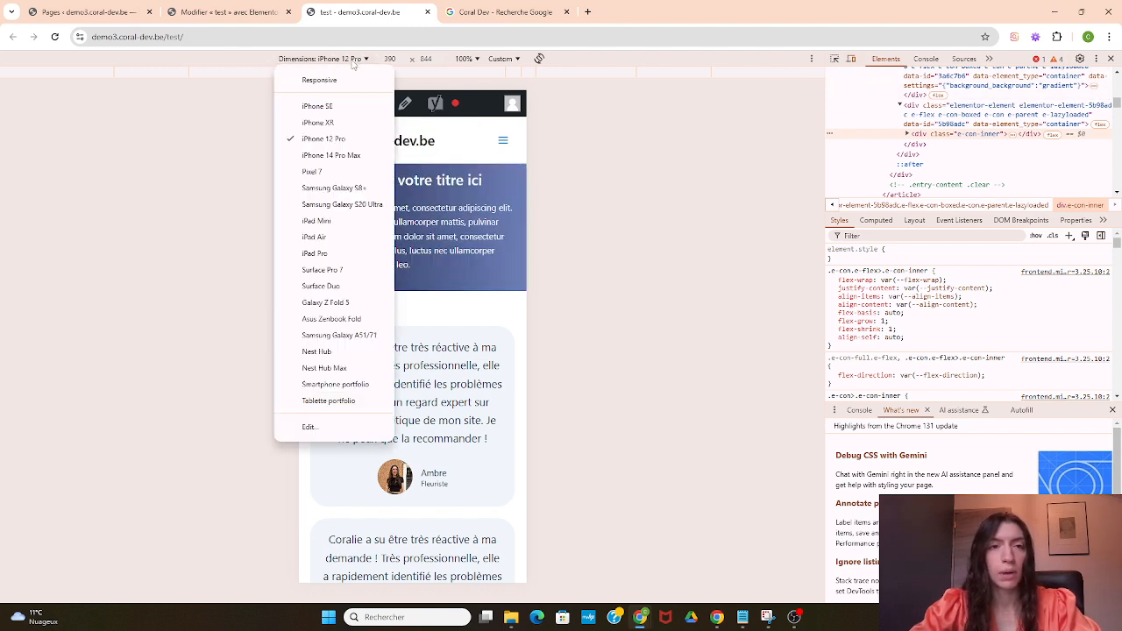
left_click(330, 110)
scroll(358, 231, "down", 10)
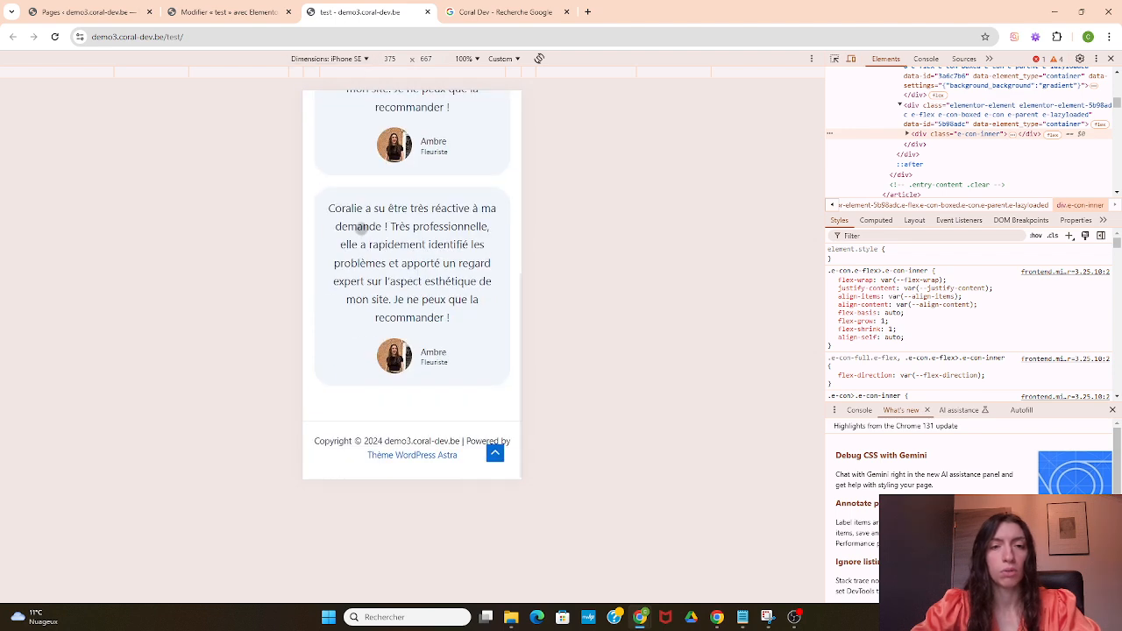
scroll(360, 228, "up", 3)
left_click(329, 59)
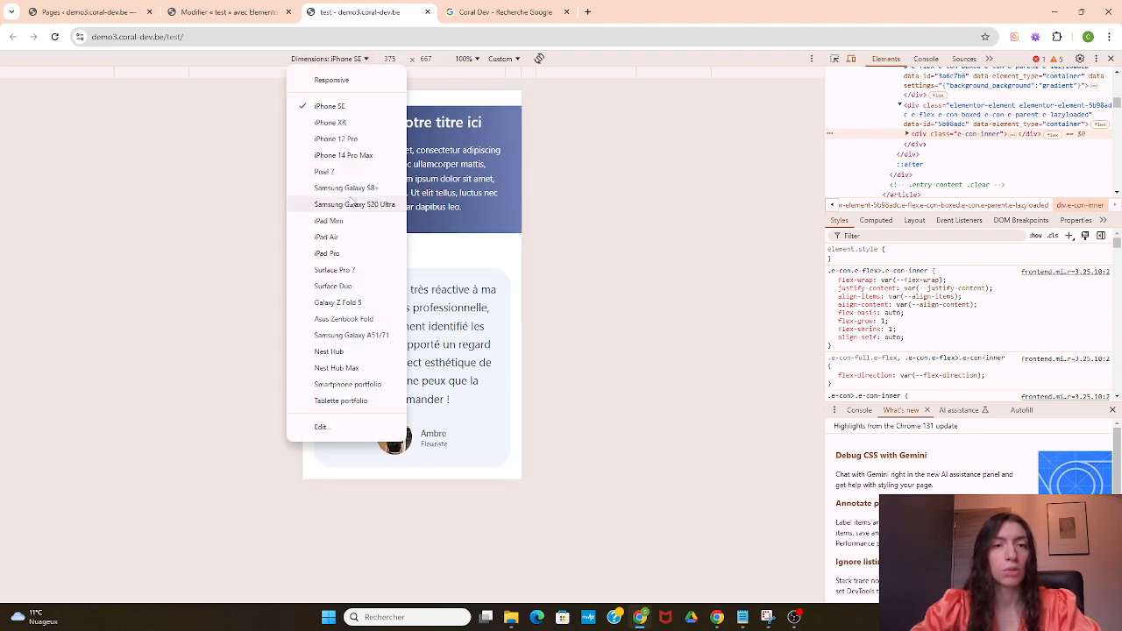
left_click(352, 187)
scroll(366, 184, "down", 5)
scroll(368, 180, "up", 6)
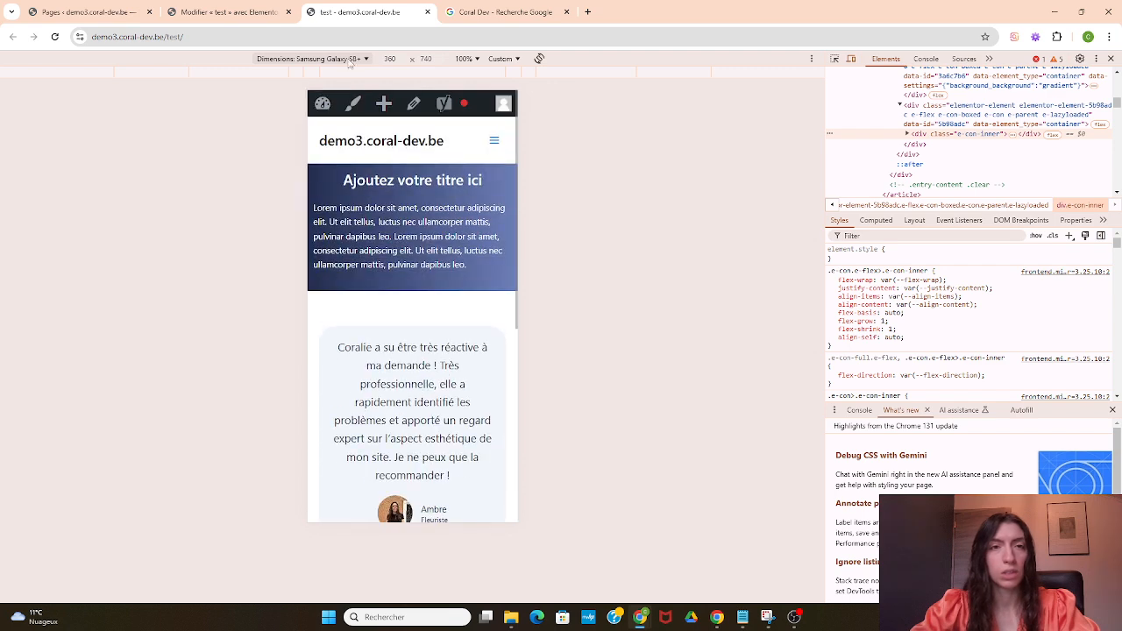
Step: Preview the live page at iPad Air dimensions, close the developer tools, and review the desktop layout once more
left_click(354, 58)
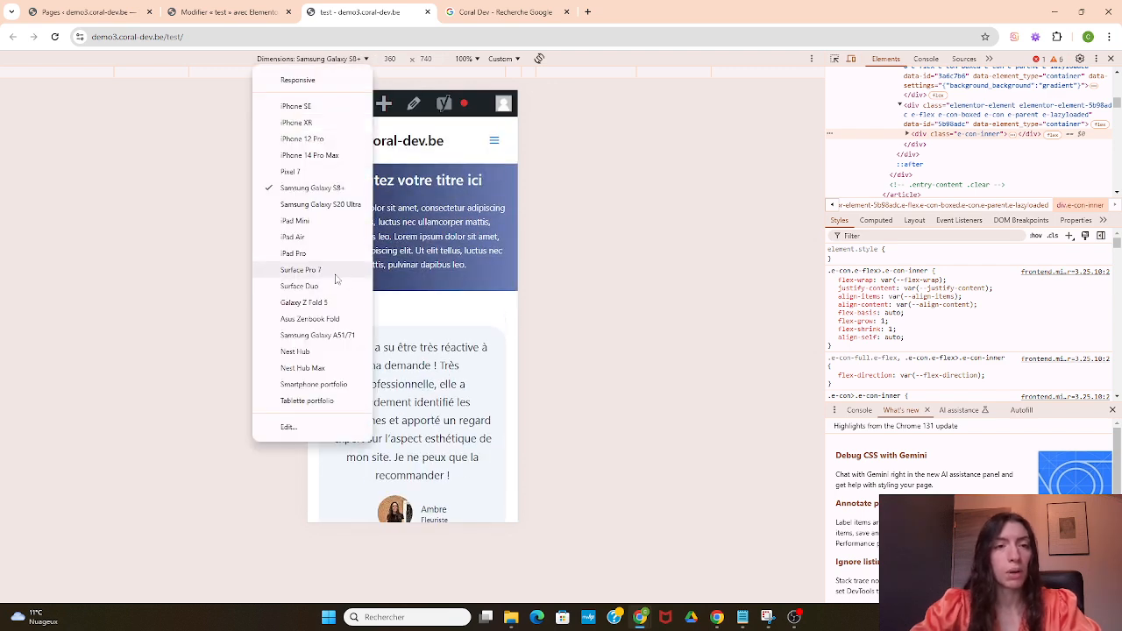
left_click(358, 235)
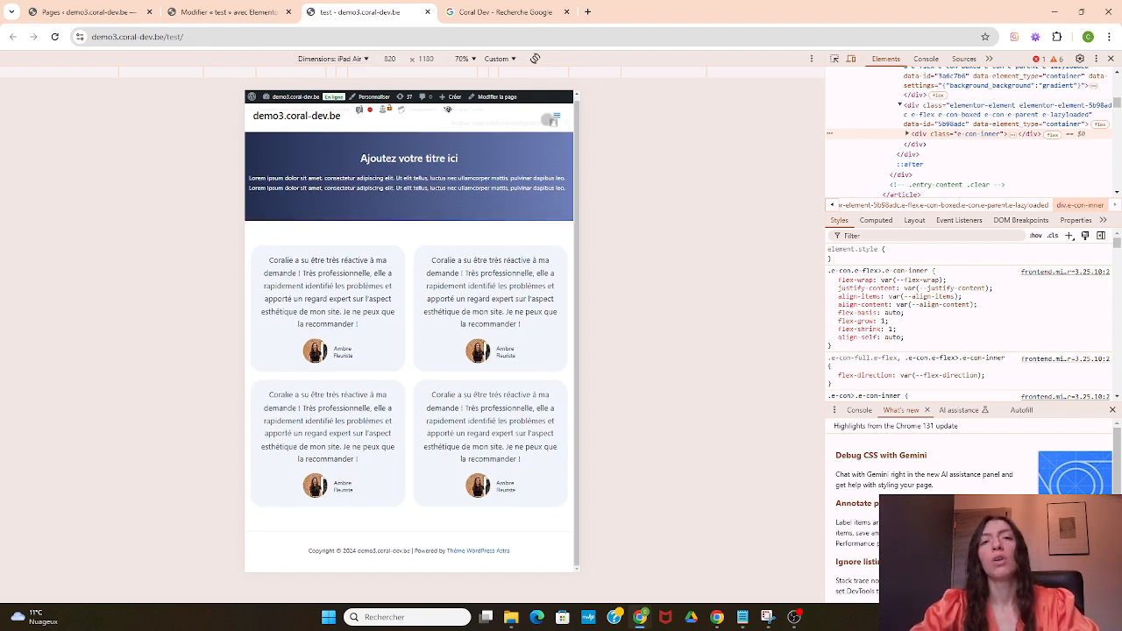
left_click(1112, 59)
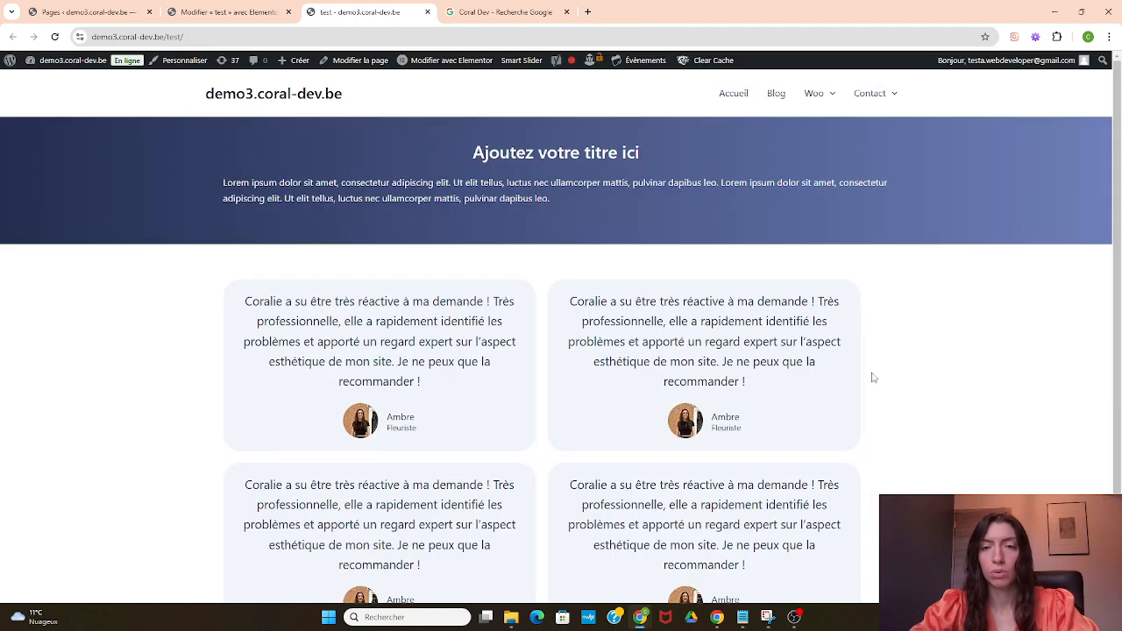
scroll(909, 356, "down", 3)
scroll(912, 354, "up", 3)
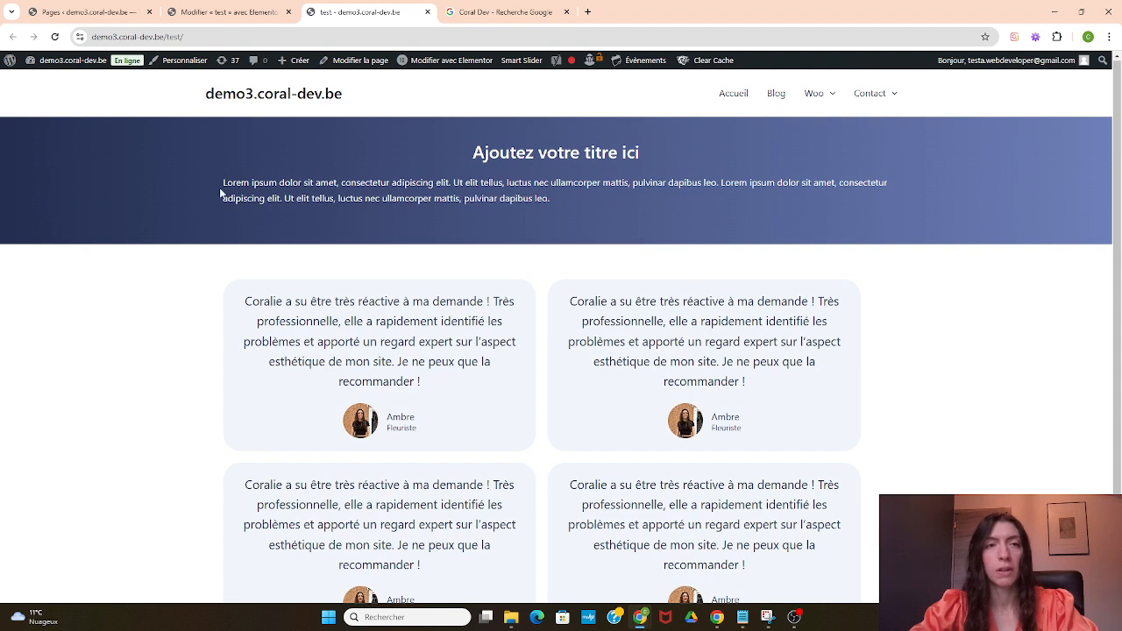